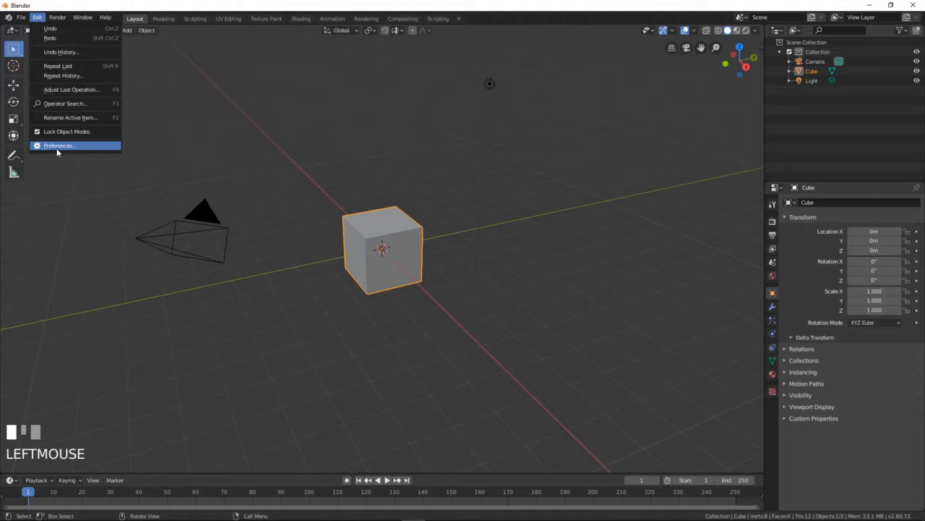
# Step: Open the Interface section of the Preferences, widen the Preferences window slightly and reposition it
pyautogui.click(57, 146)
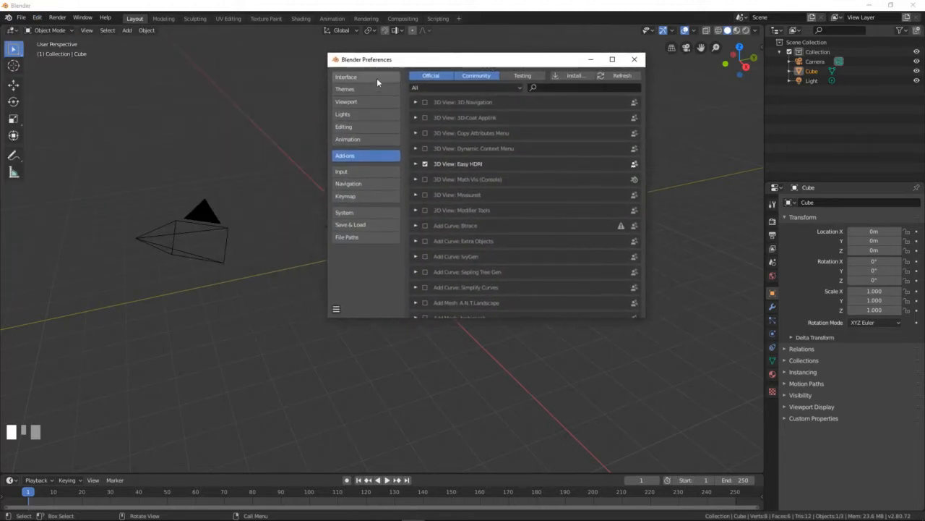
pyautogui.click(377, 78)
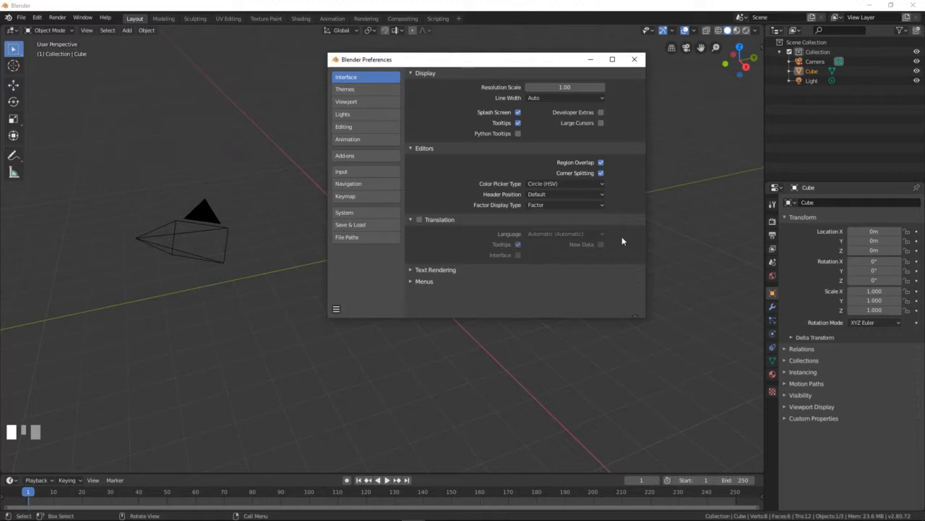
pyautogui.moveTo(646, 173); pyautogui.dragTo(671, 169)
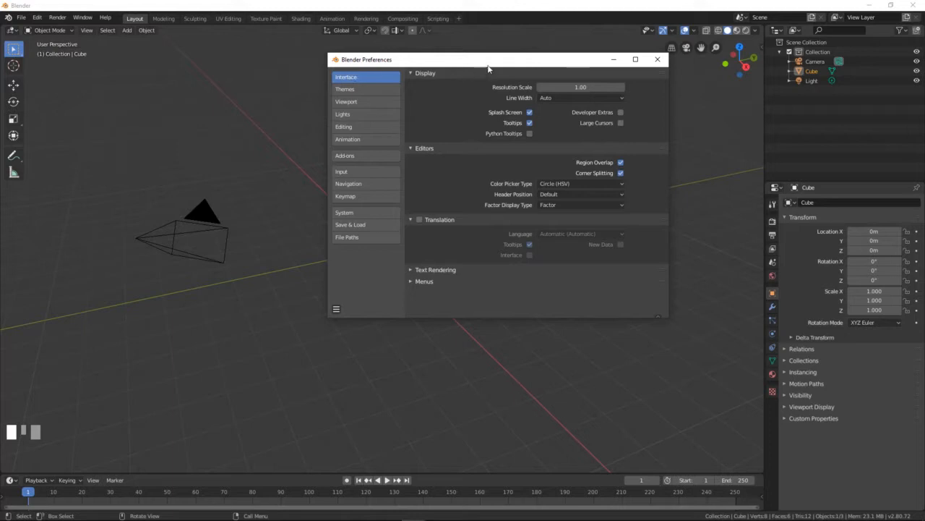
pyautogui.moveTo(395, 64); pyautogui.dragTo(360, 56)
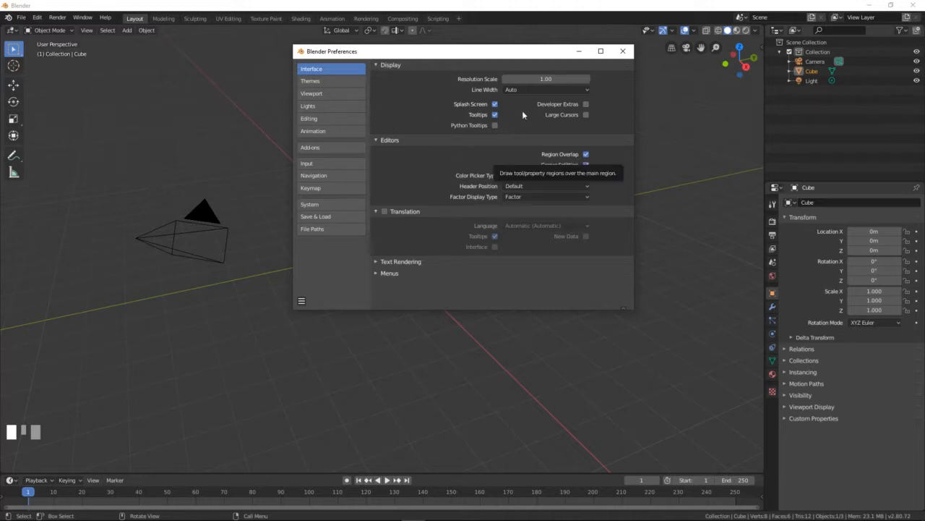
# Step: Try an interface Resolution Scale of 1.05 and return it to 1
pyautogui.moveTo(539, 79)
pyautogui.mouseDown()
pyautogui.moveTo(574, 79)
pyautogui.moveTo(546, 84)
pyautogui.mouseUp()
pyautogui.click(546, 79)
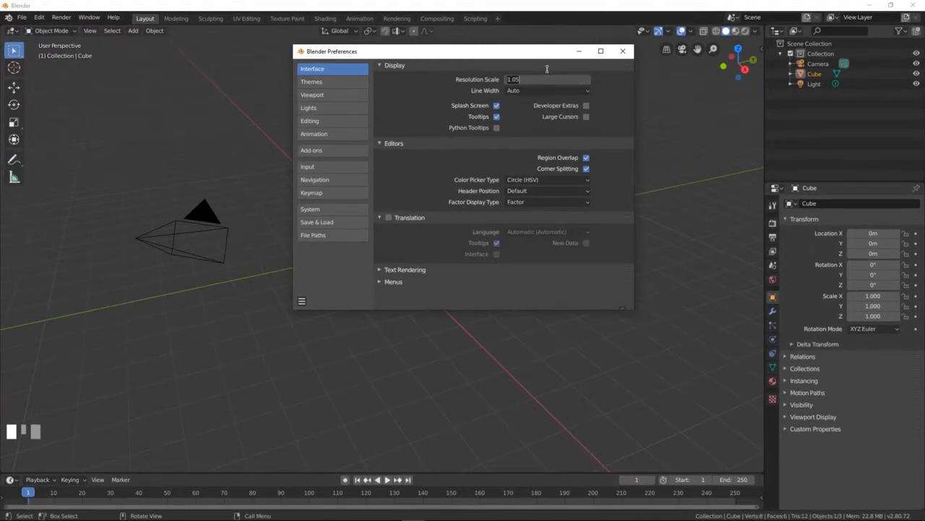
pyautogui.write('1')
pyautogui.press('Return')
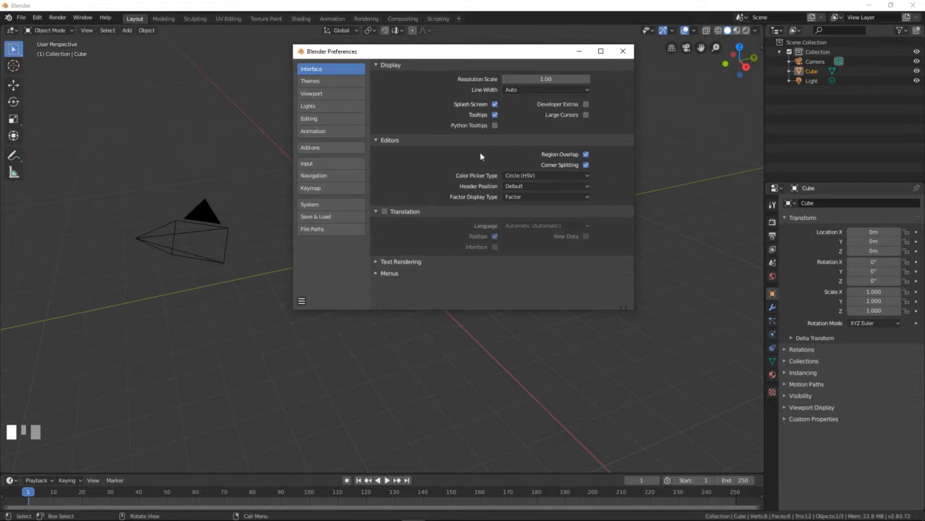
# Step: Turn Region Overlap off in the Editors preferences and turn it back on, keeping Corner Splitting enabled
pyautogui.click(586, 155)
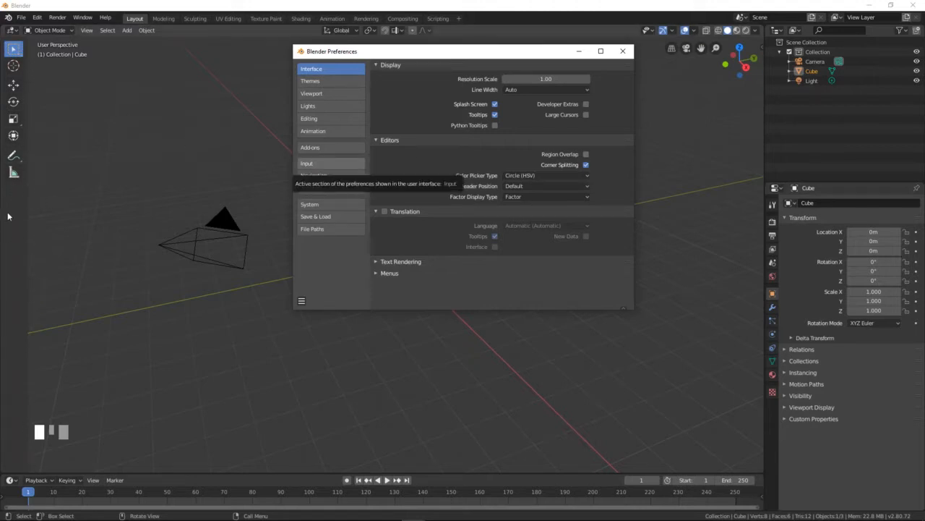
pyautogui.click(585, 165)
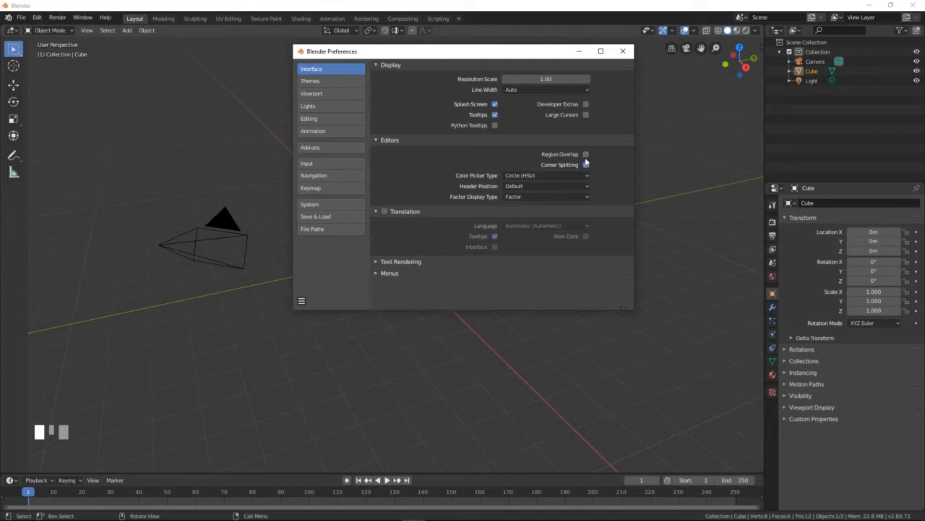
pyautogui.click(587, 155)
pyautogui.click(585, 165)
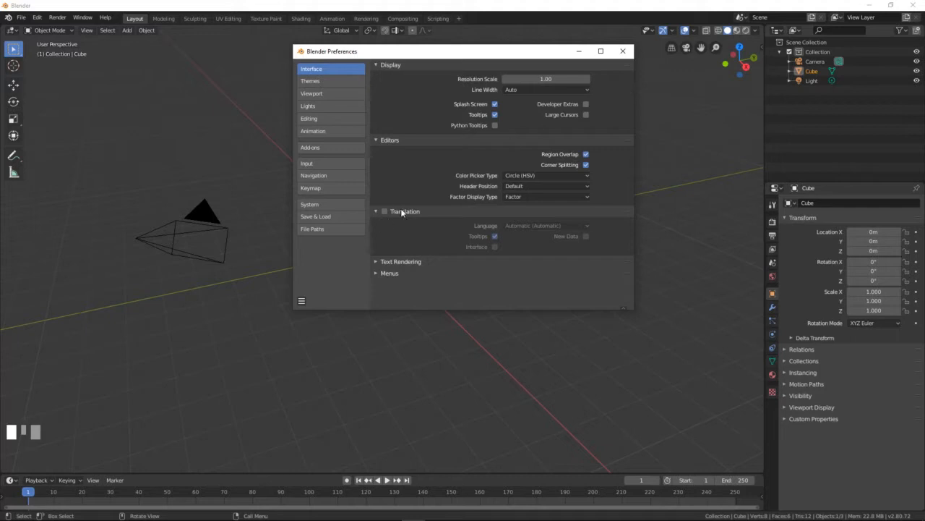
# Step: Examine the Text Rendering and Menus preferences, including the Pie Menus settings, and collapse both sections
pyautogui.click(378, 262)
pyautogui.scroll(-1, 447, 238)
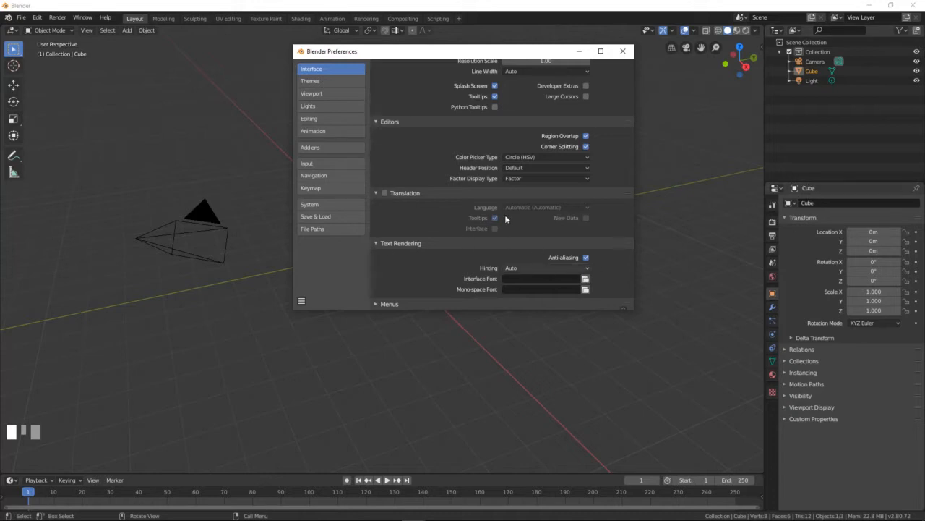
pyautogui.click(379, 245)
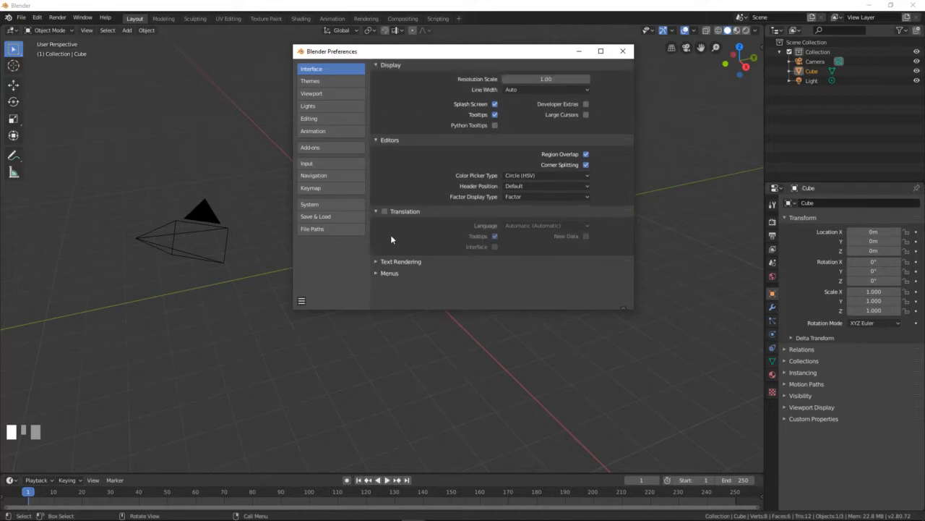
pyautogui.click(377, 273)
pyautogui.scroll(-2, 446, 247)
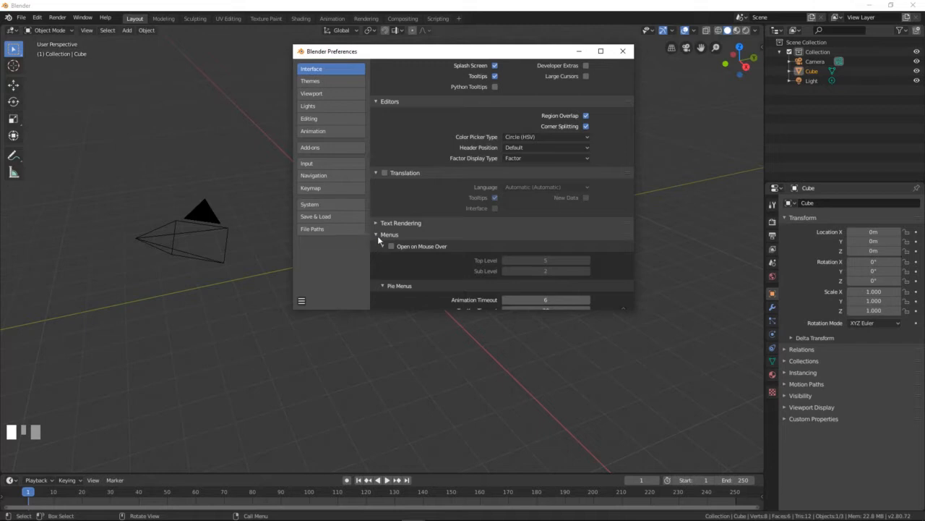
pyautogui.click(378, 234)
pyautogui.click(376, 273)
pyautogui.scroll(-4, 488, 233)
pyautogui.click(491, 234)
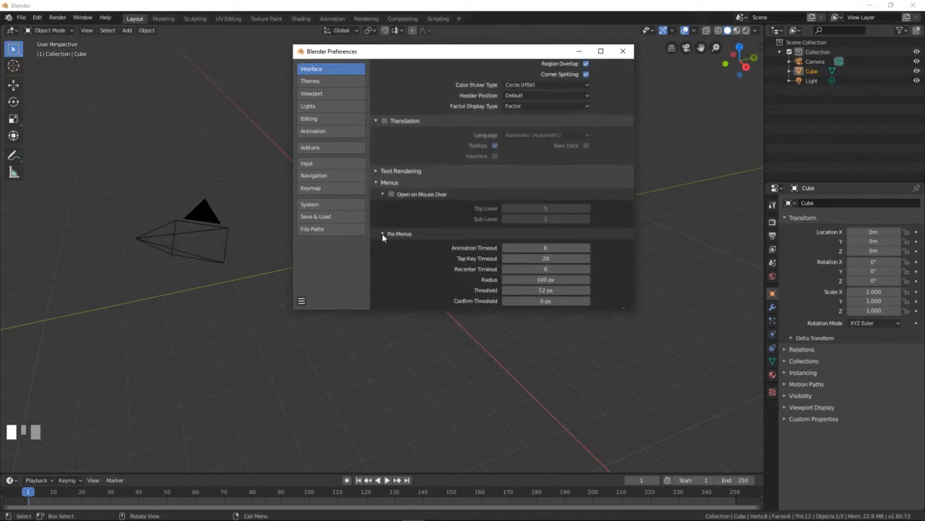
pyautogui.click(377, 182)
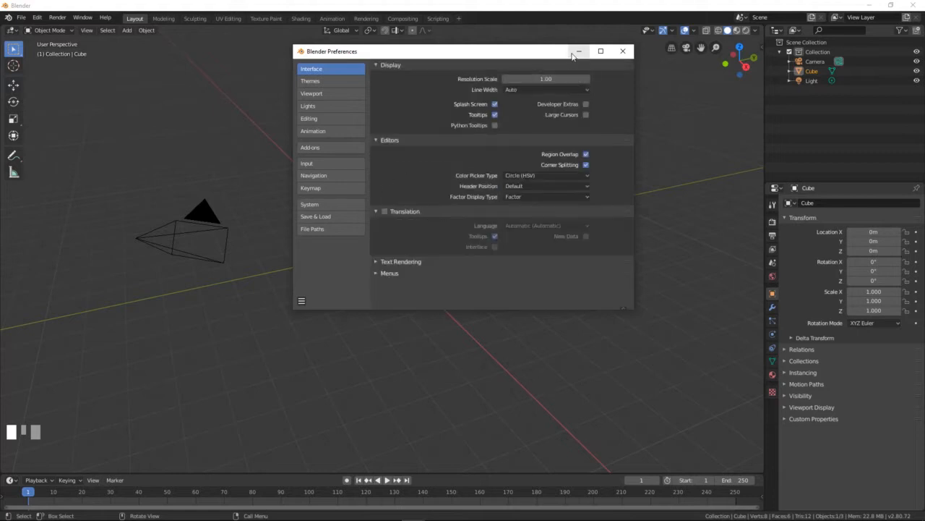
# Step: Minimize the Preferences window and switch the cube to Edit Mode
pyautogui.click(579, 52)
pyautogui.scroll(-3, 390, 233)
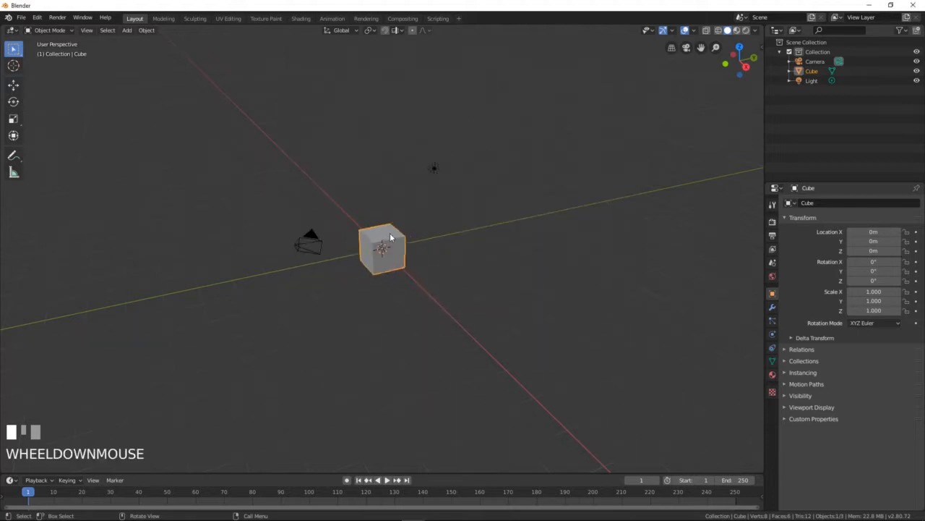
pyautogui.scroll(3, 390, 233)
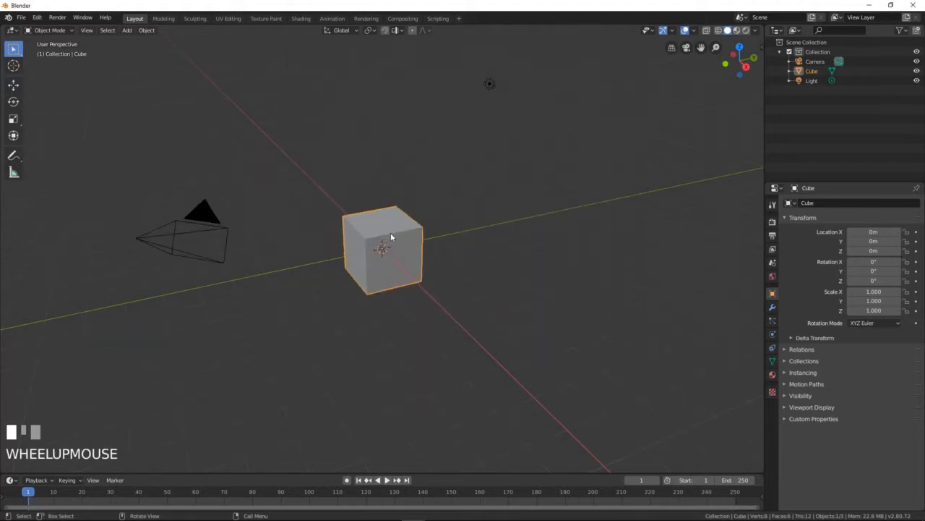
pyautogui.moveTo(365, 215)
pyautogui.mouseDown(button='middle')
pyautogui.moveTo(463, 217)
pyautogui.moveTo(358, 214)
pyautogui.moveTo(373, 220)
pyautogui.mouseUp(button='middle')
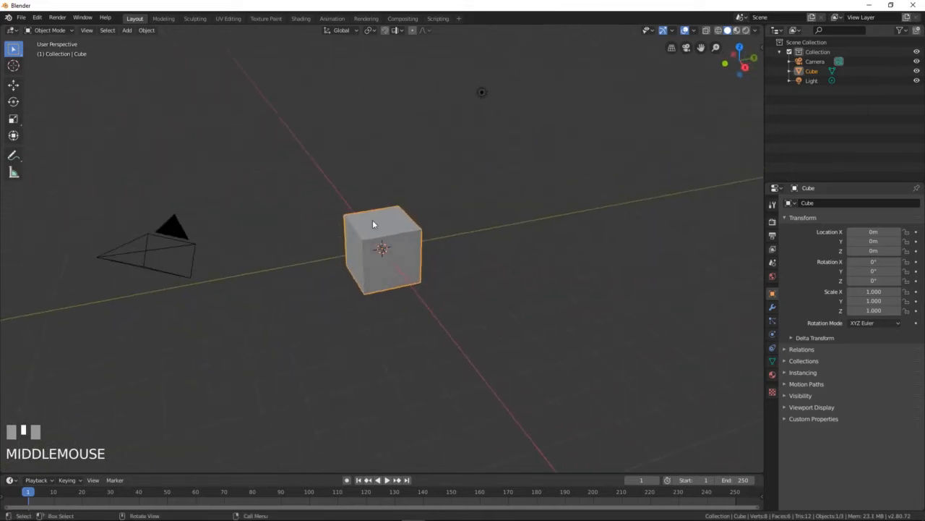
pyautogui.press('Tab')
pyautogui.press('Tab')
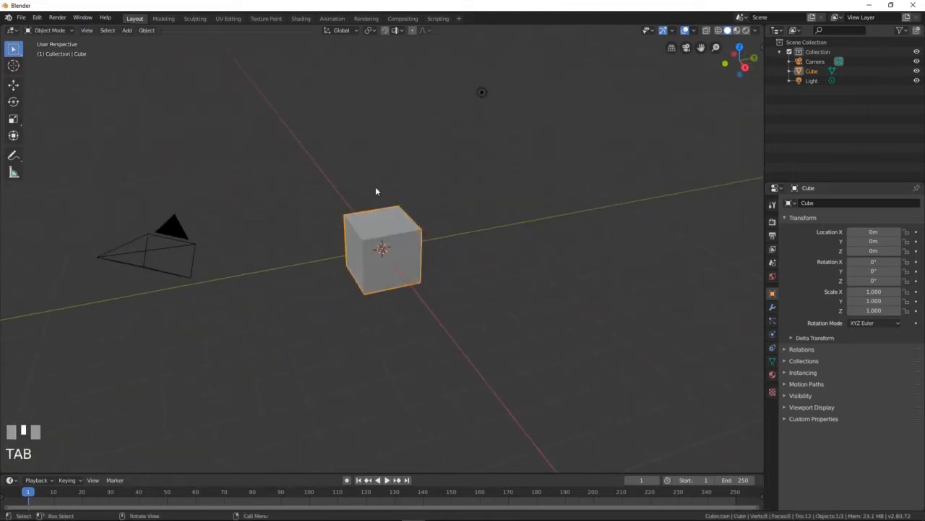
pyautogui.hotkey('ctrl', 'Tab')
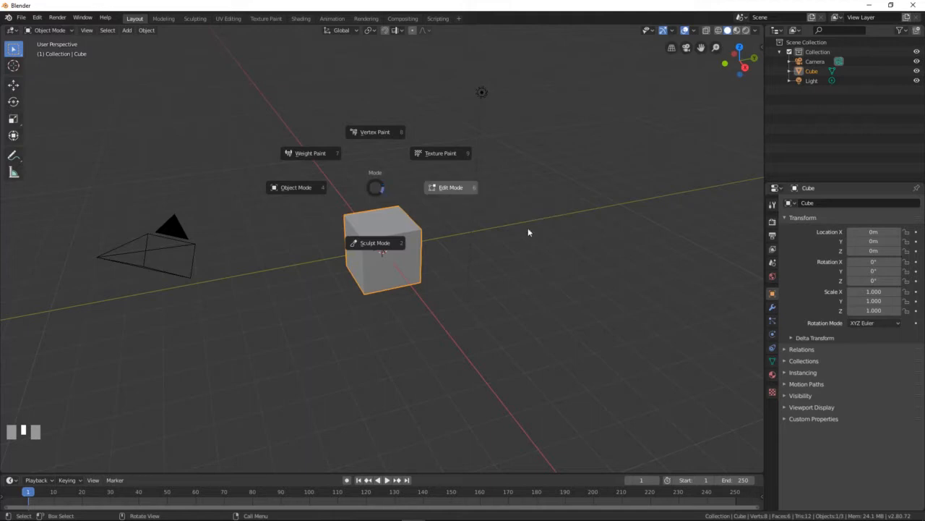
pyautogui.click(600, 188)
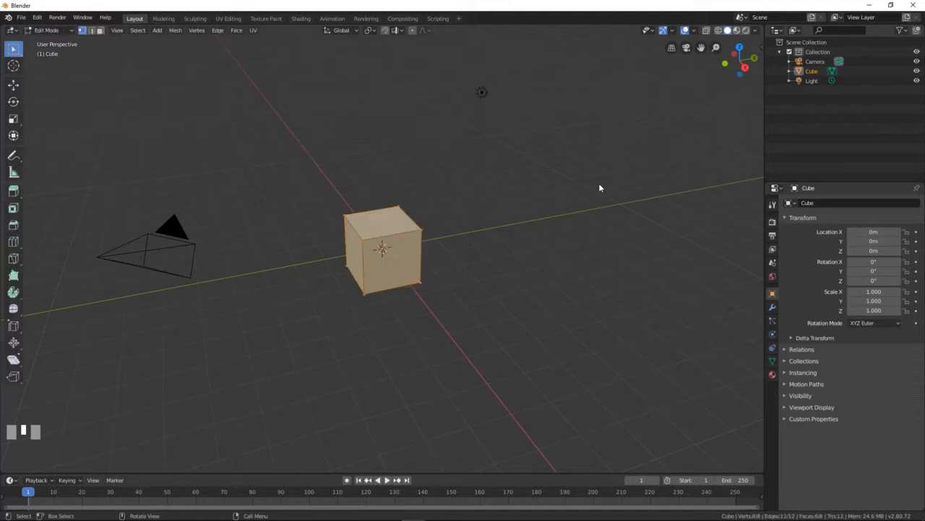
# Step: Look over the viewport shading choices and switch the viewport to Wireframe shading
pyautogui.press('z')
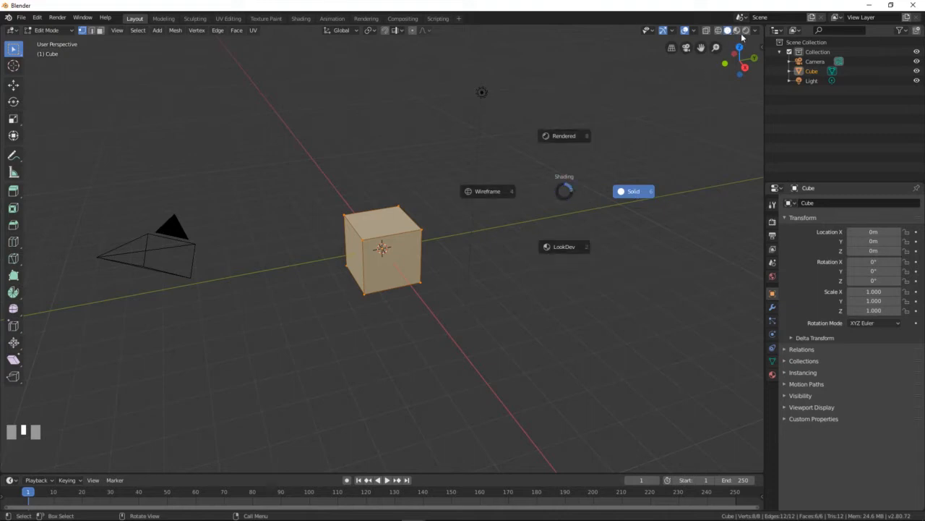
pyautogui.rightClick(530, 99)
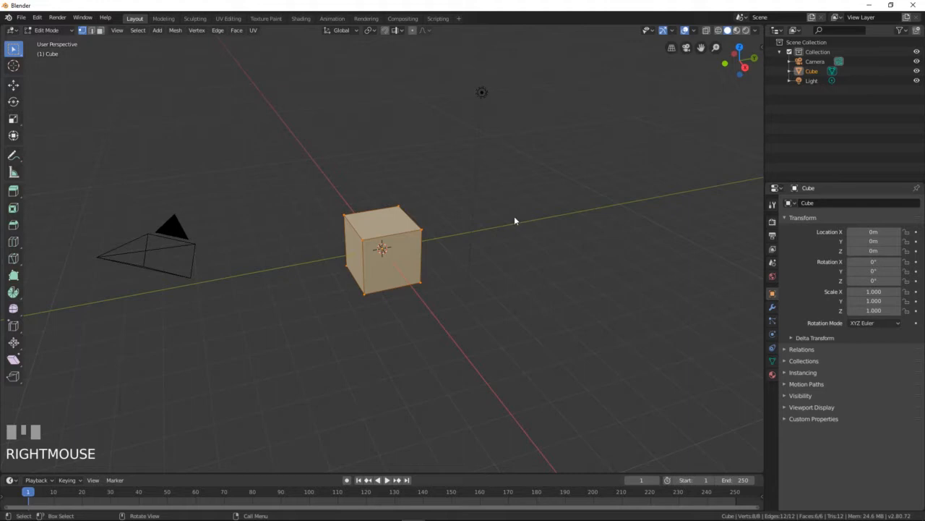
pyautogui.press('z')
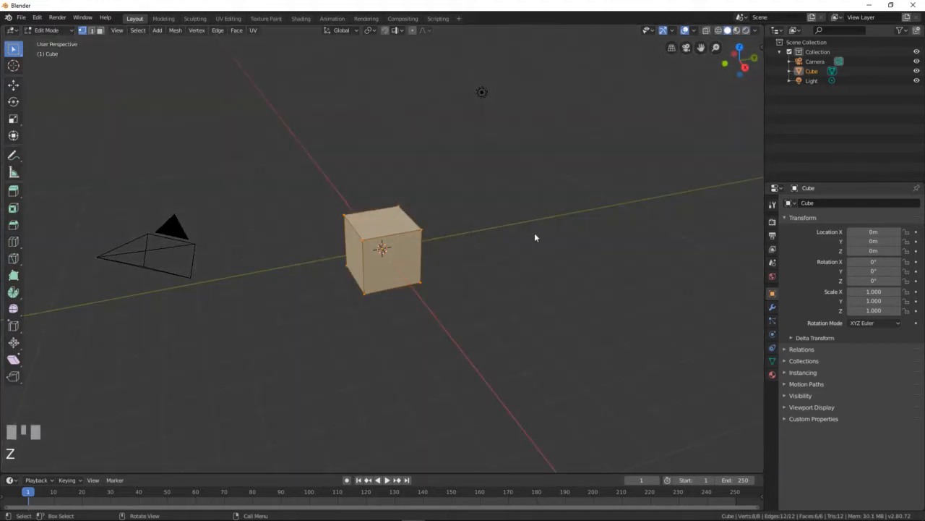
pyautogui.press('z')
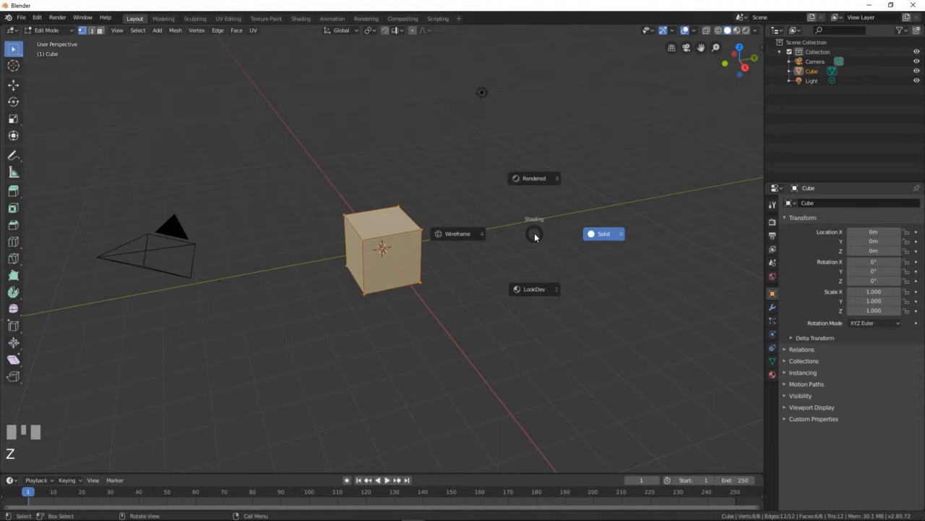
pyautogui.click(452, 235)
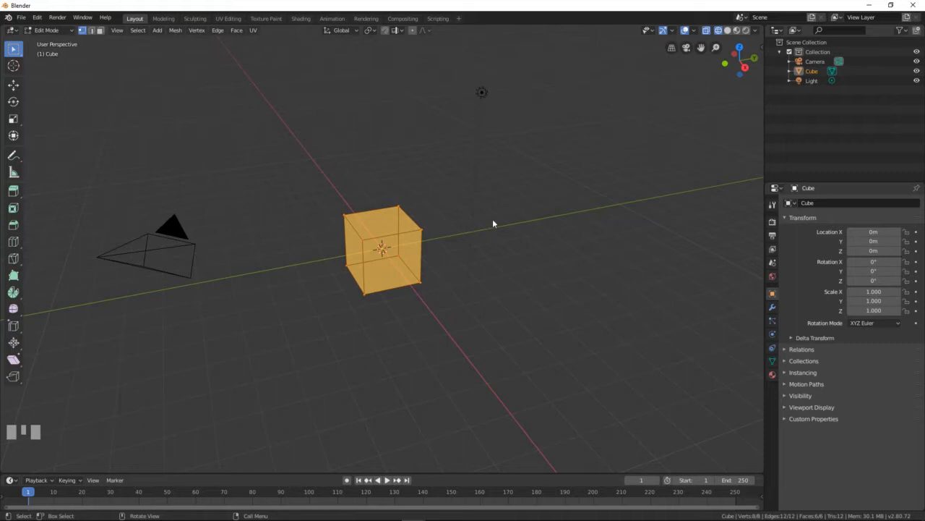
# Step: Toggle the viewport shading from Wireframe to Solid and back to Wireframe
pyautogui.press('z')
pyautogui.press('z')
pyautogui.press('z')
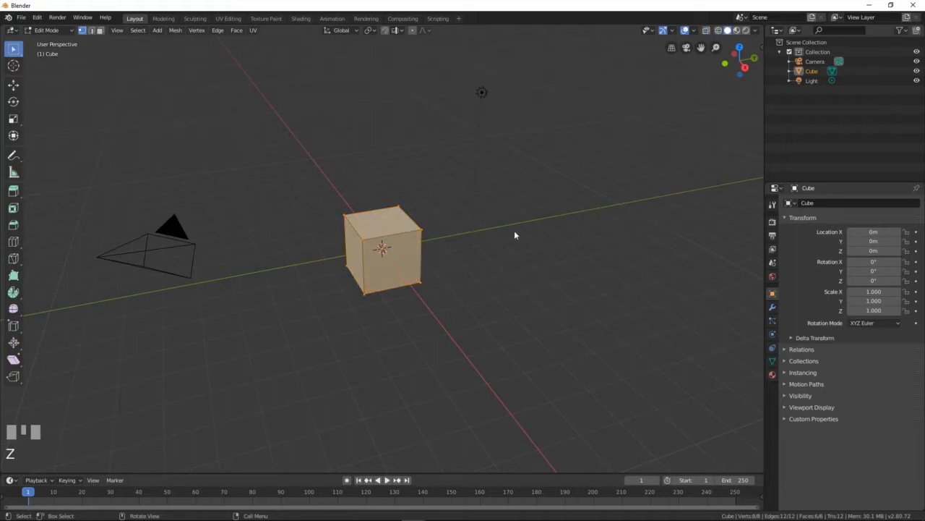
pyautogui.press('z')
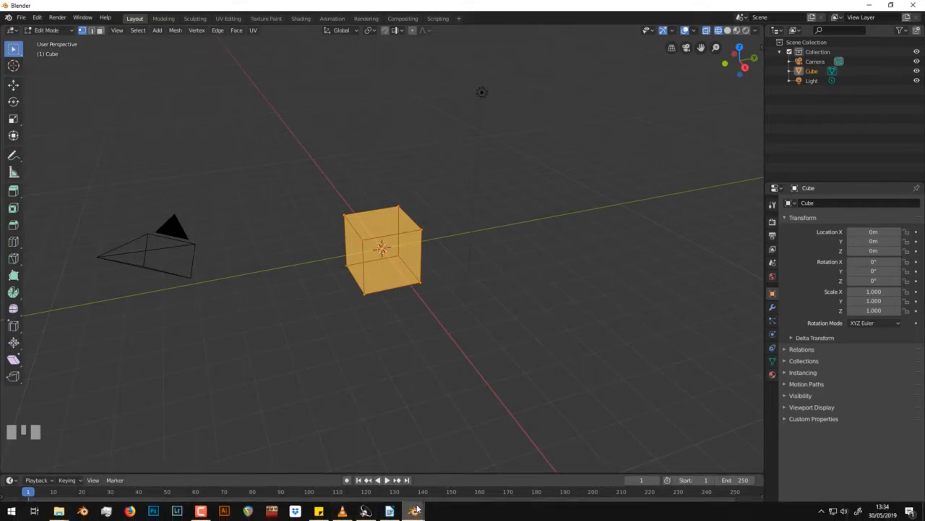
# Step: Bring the Preferences window back, review the Pie Menus settings under Menus and collapse that subsection
pyautogui.moveTo(413, 512)
pyautogui.click(467, 436)
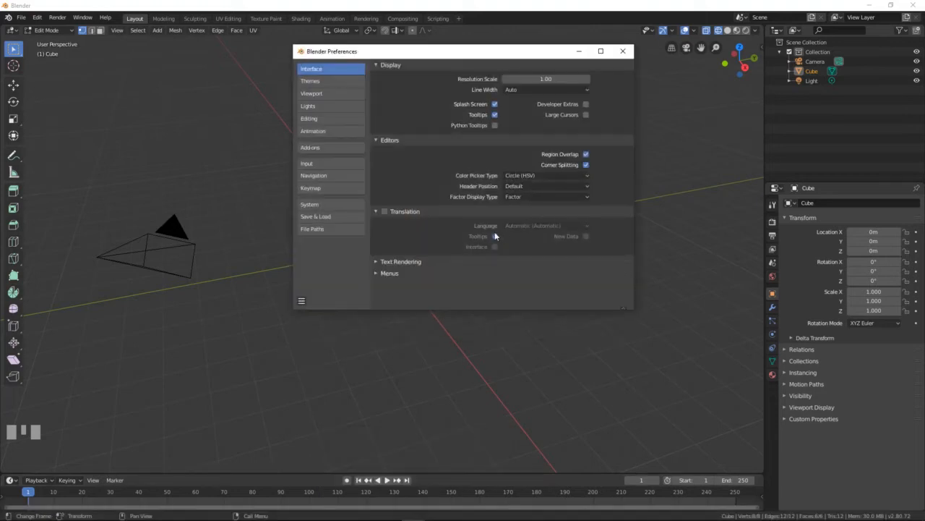
pyautogui.click(384, 273)
pyautogui.scroll(-2, 488, 270)
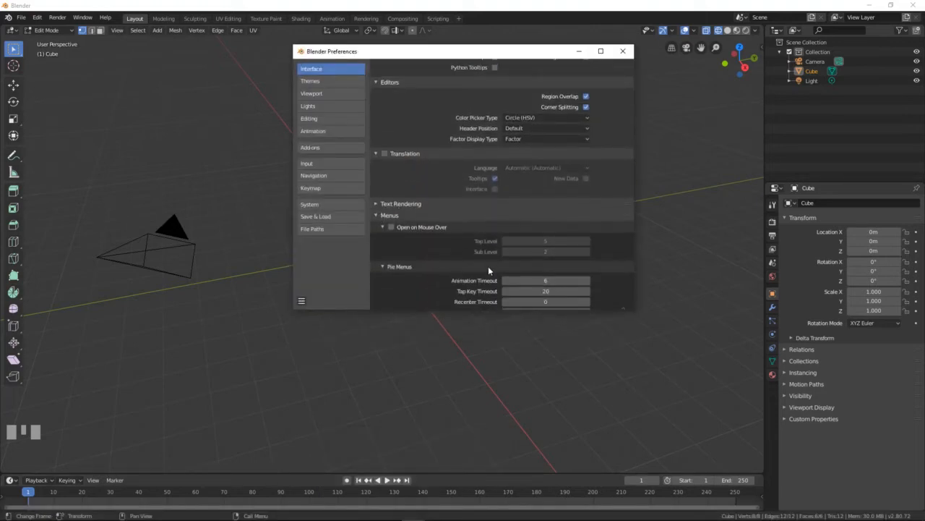
pyautogui.scroll(-1, 537, 281)
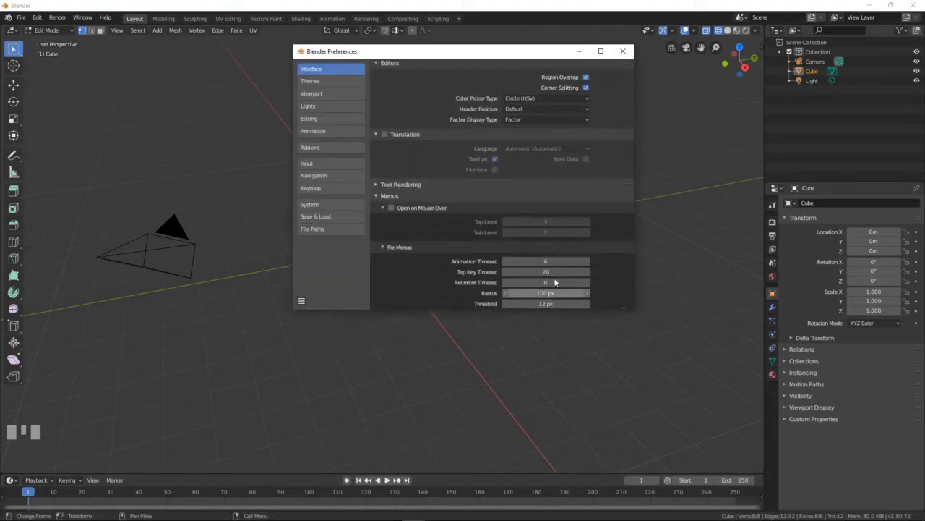
pyautogui.click(382, 247)
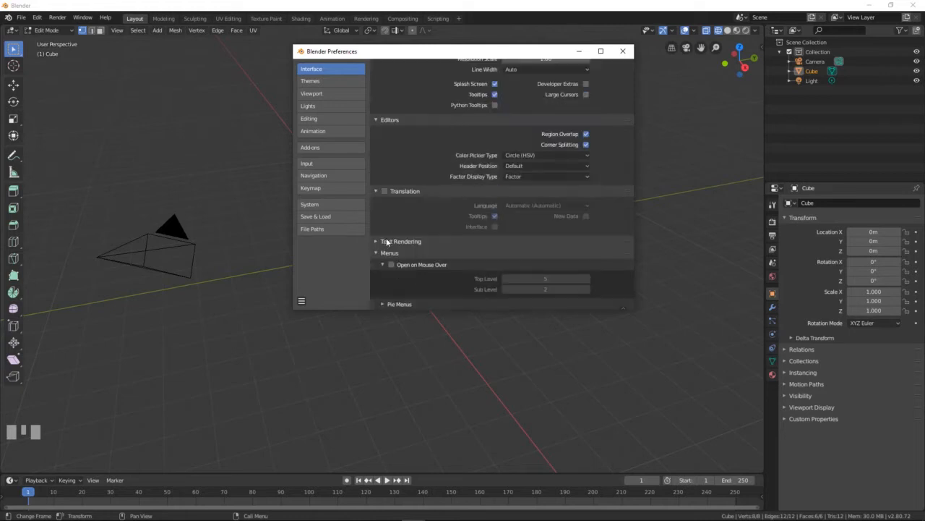
# Step: Apply the Blender Light preset in the Themes preferences
pyautogui.click(330, 82)
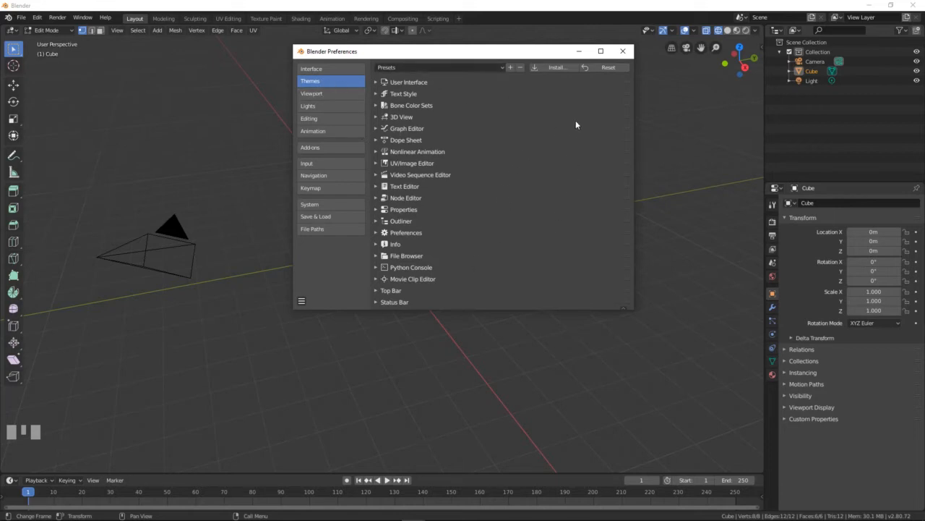
pyautogui.click(496, 66)
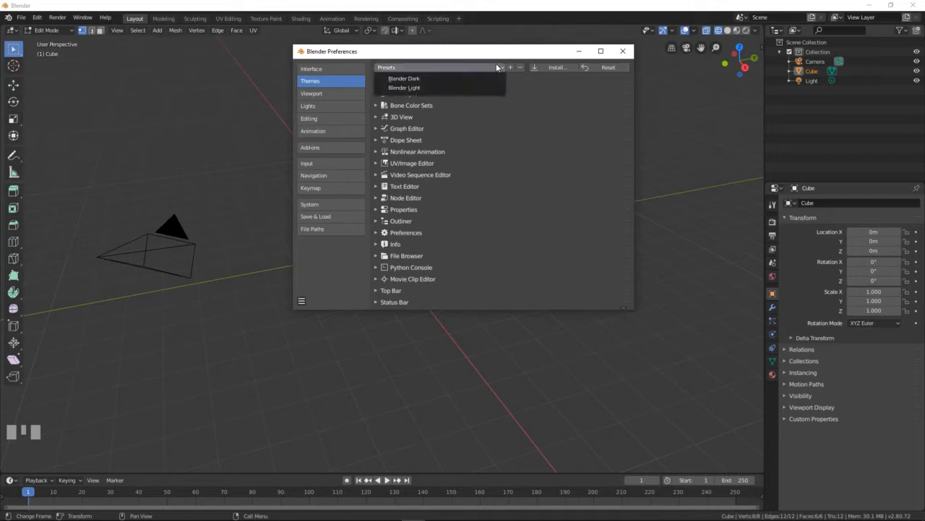
pyautogui.click(421, 88)
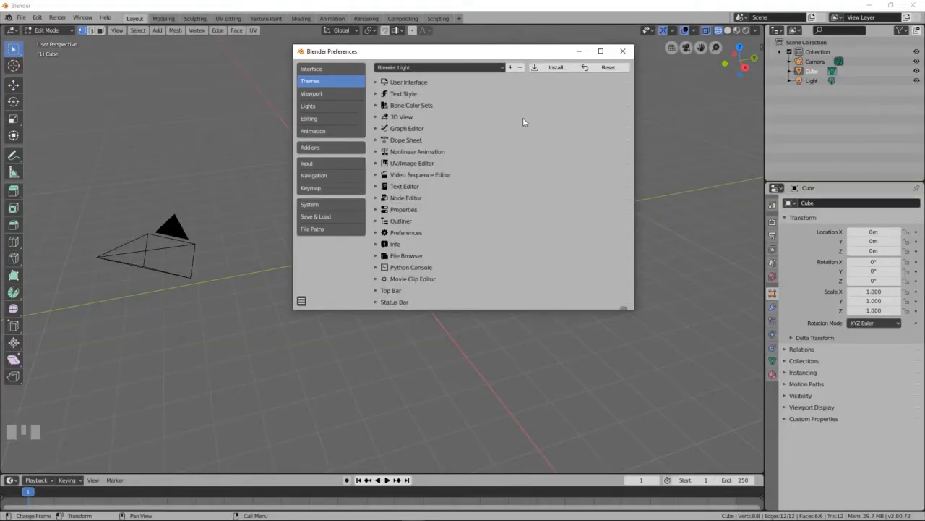
# Step: Apply the Blender Dark preset in the Themes preferences and expand its 3D View colours
pyautogui.click(474, 68)
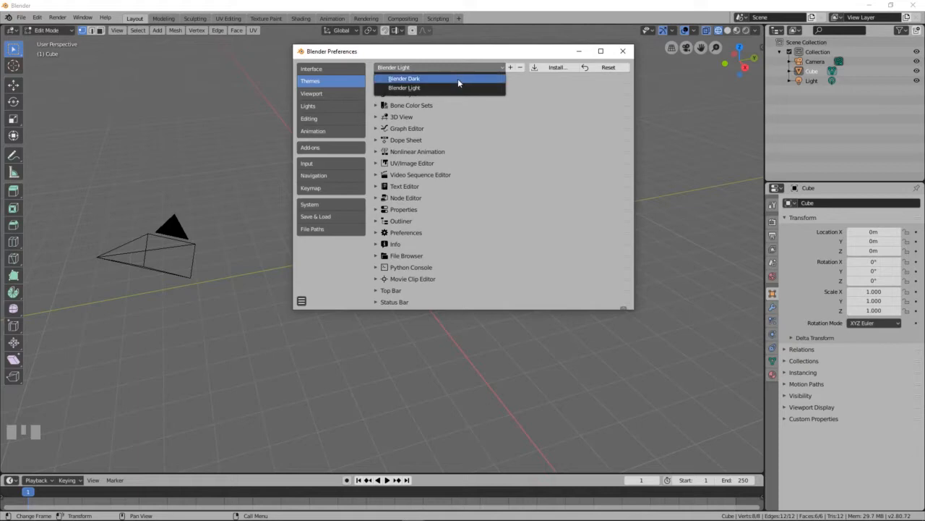
pyautogui.click(458, 78)
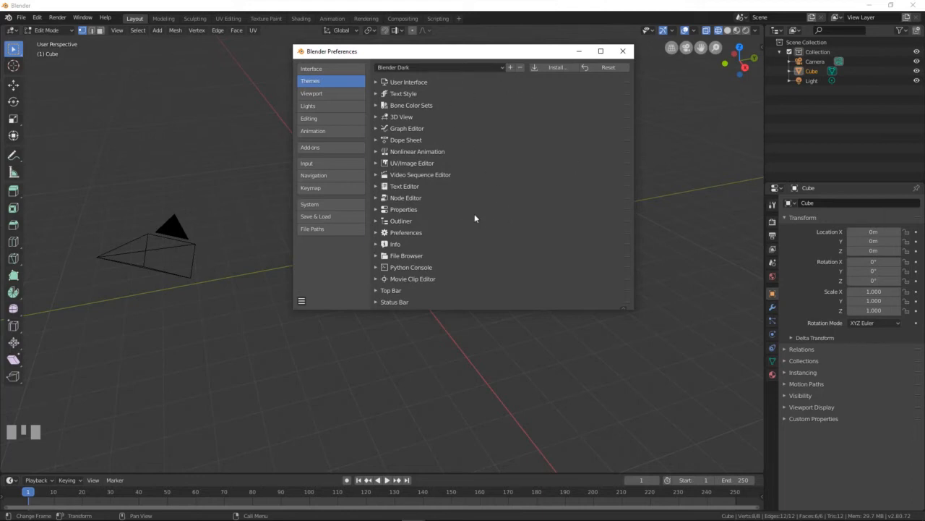
pyautogui.click(377, 117)
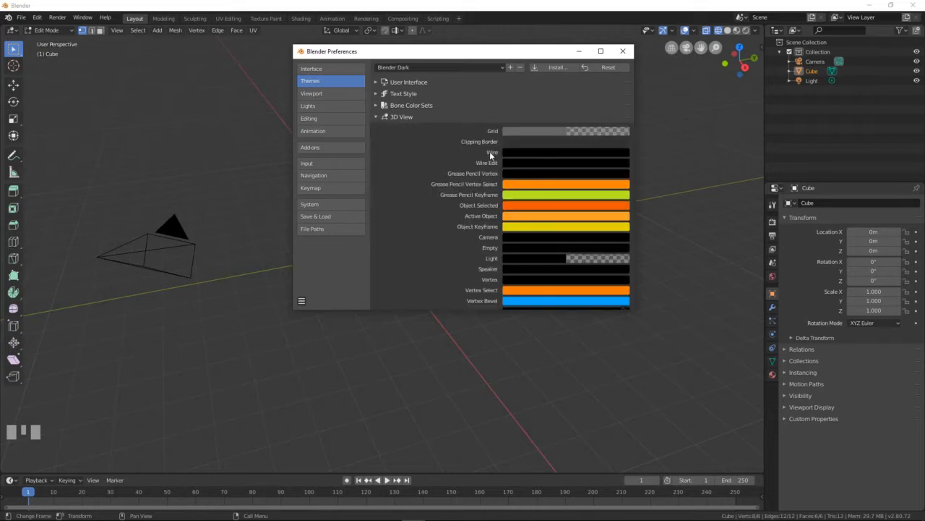
# Step: Set the Wire colour of the theme's 3D View section to a saturated blue
pyautogui.click(541, 158)
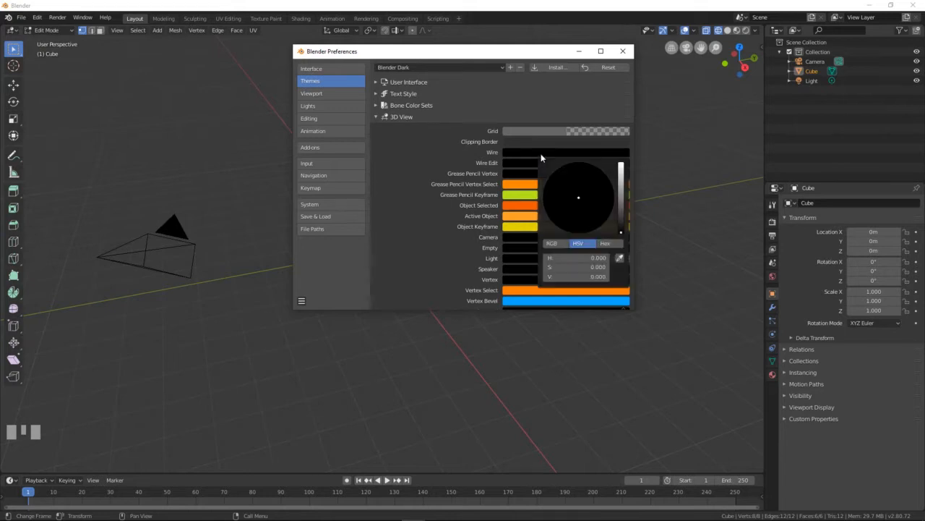
pyautogui.moveTo(621, 230); pyautogui.dragTo(620, 173)
pyautogui.click(594, 184)
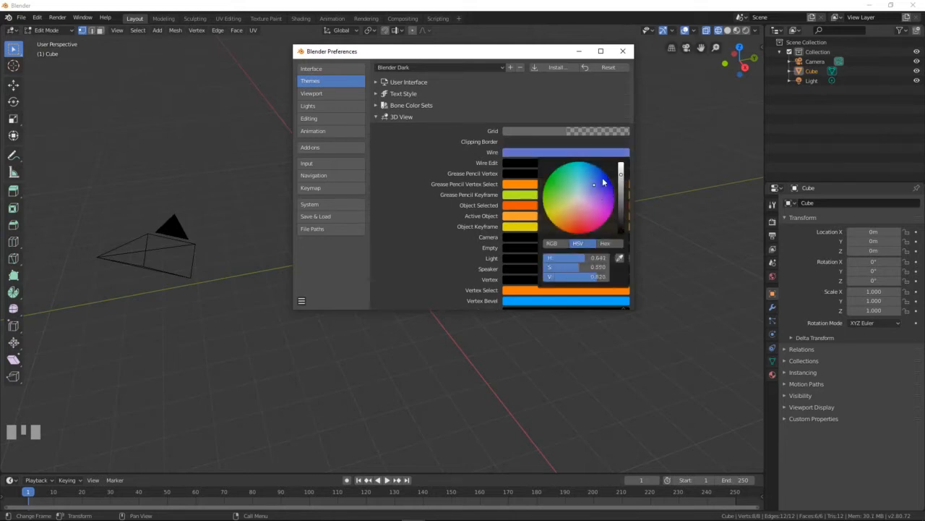
pyautogui.click(604, 183)
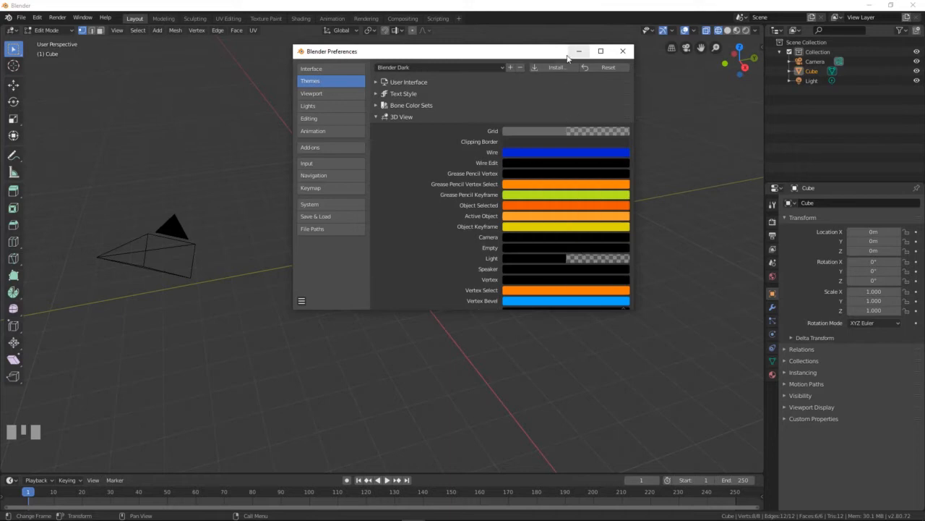
# Step: Move the Preferences window off the cube, return to the main window and switch the cube to Object Mode
pyautogui.moveTo(569, 57); pyautogui.dragTo(645, 221)
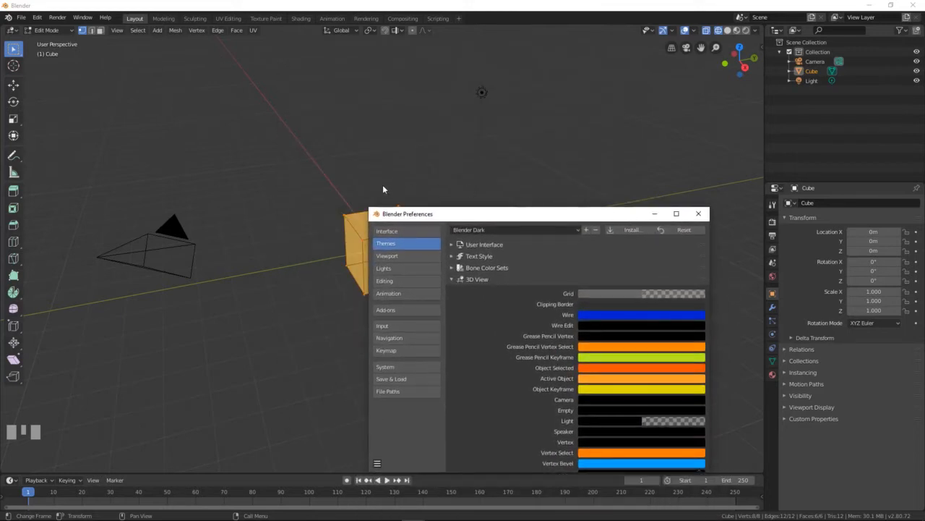
pyautogui.moveTo(451, 212); pyautogui.dragTo(496, 177)
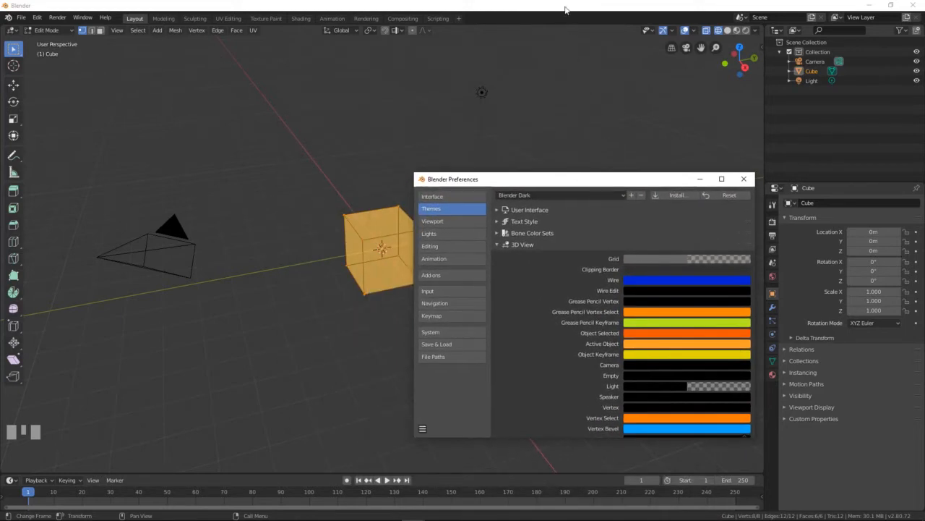
pyautogui.click(566, 10)
pyautogui.press('Tab')
pyautogui.scroll(1, 466, 161)
pyautogui.scroll(-1, 461, 168)
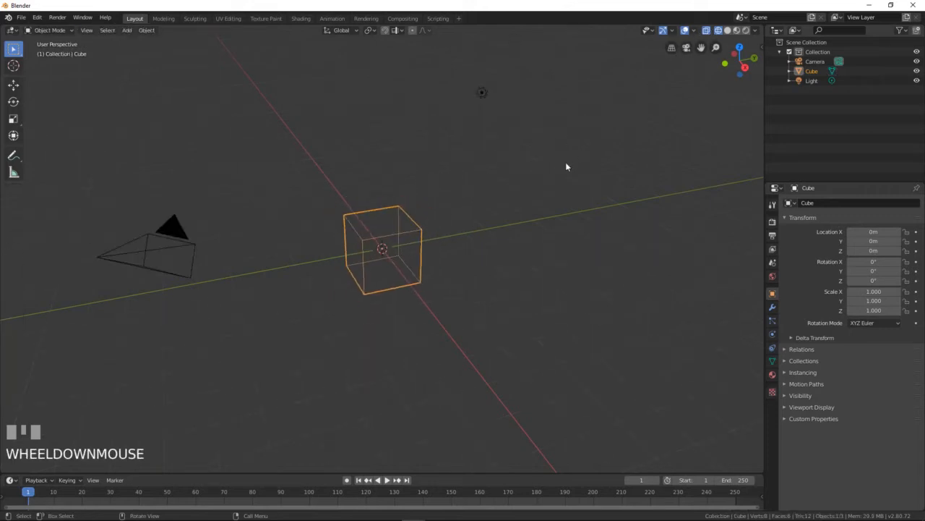
# Step: Switch the viewport to Solid shading and look over the Viewport Overlays options
pyautogui.press('z')
pyautogui.click(636, 162)
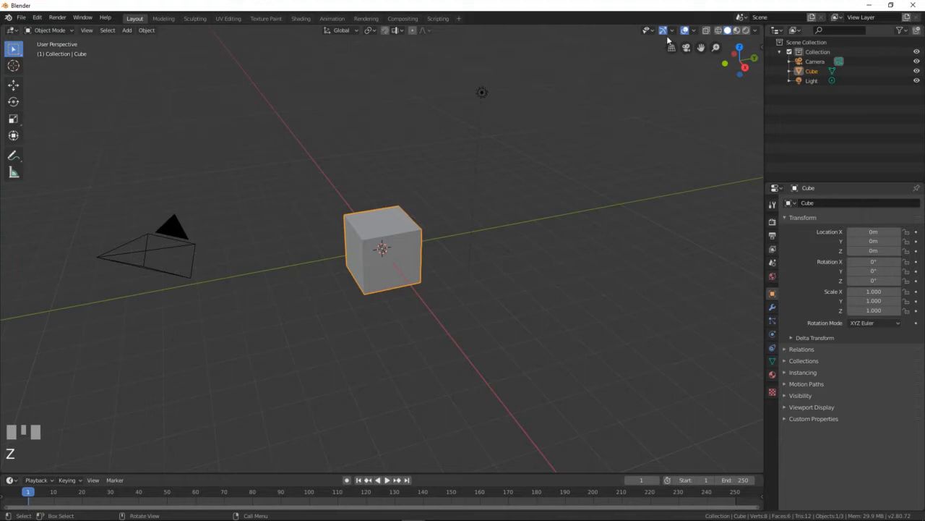
pyautogui.click(692, 31)
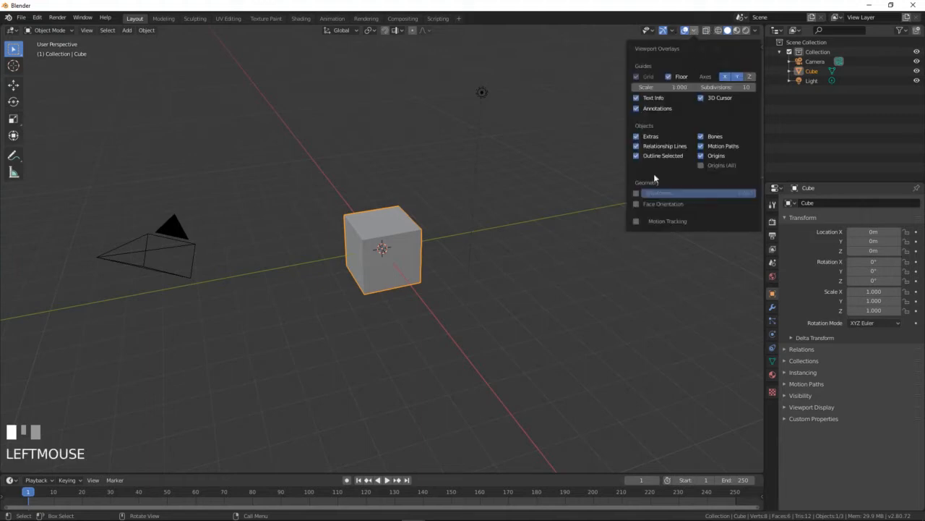
pyautogui.scroll(2, 426, 246)
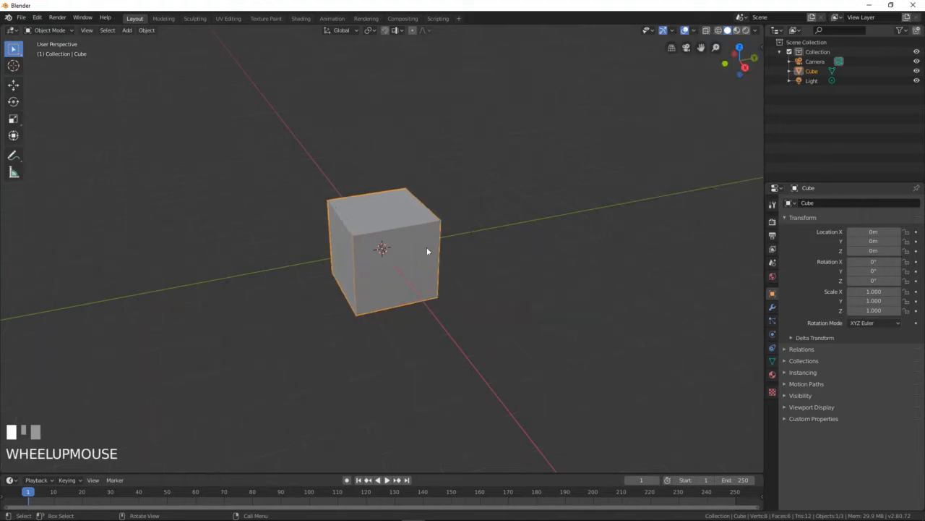
pyautogui.press('z')
pyautogui.click(485, 240)
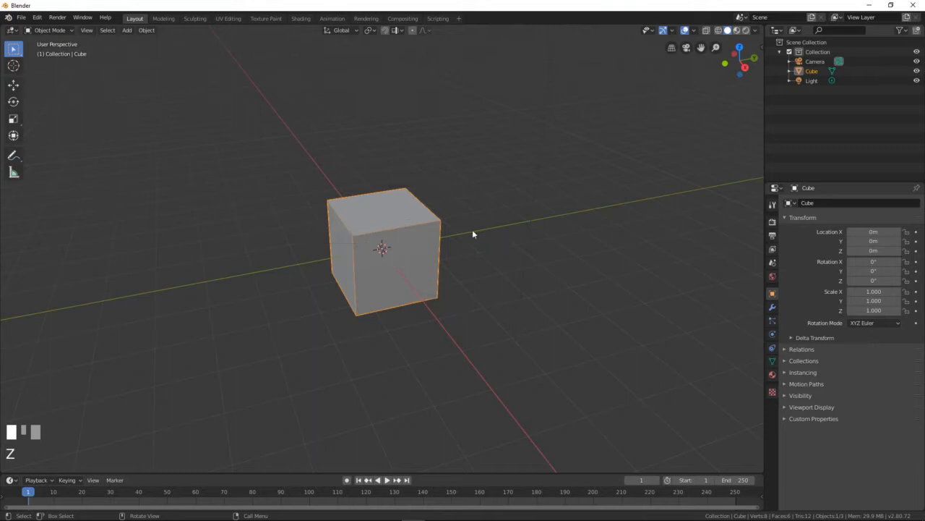
# Step: Deselect all objects and examine the wire colour on the cube's edges
pyautogui.press('Tab')
pyautogui.press('Tab')
pyautogui.press('a')
pyautogui.press('a')
pyautogui.scroll(2, 269, 229)
pyautogui.moveTo(270, 228); pyautogui.dragTo(413, 251, button='middle')
pyautogui.scroll(2, 419, 232)
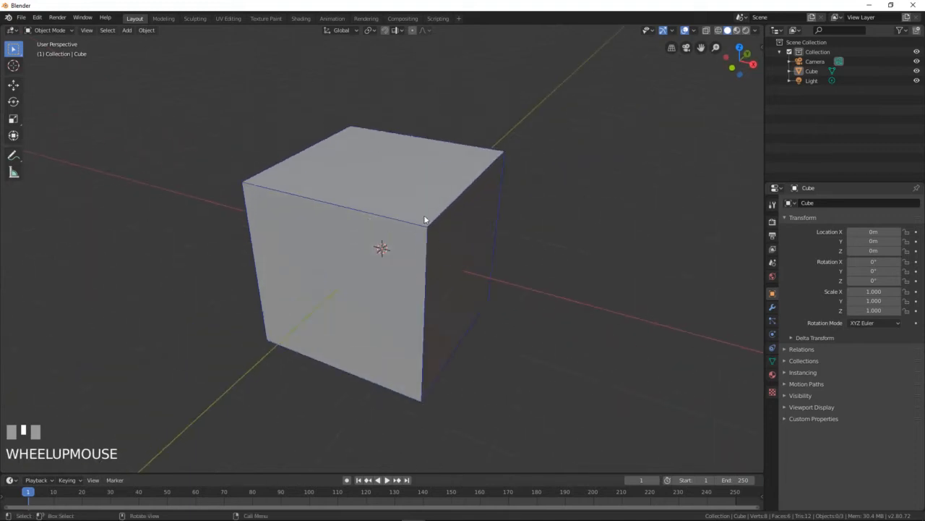
# Step: Bring the Preferences window back, set the theme's 3D View Wire colour to black and collapse the 3D View section
pyautogui.moveTo(296, 514)
pyautogui.moveTo(409, 512)
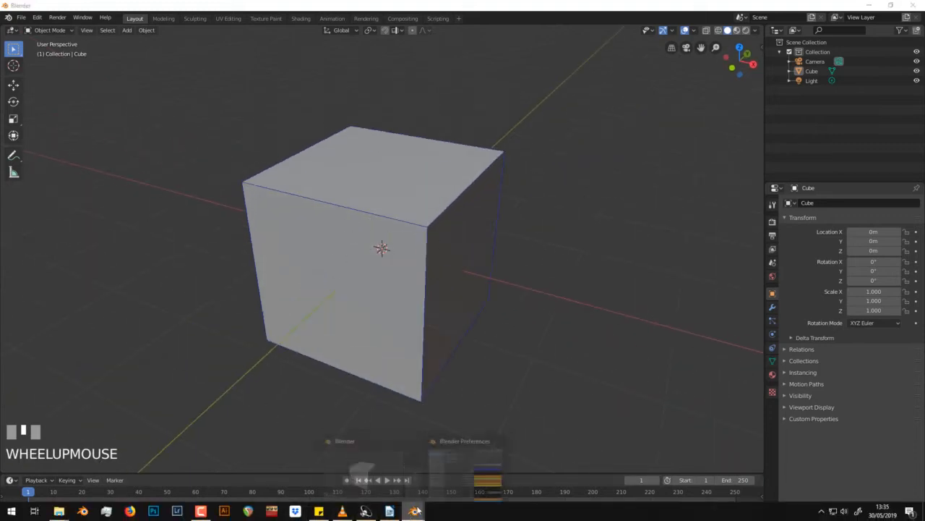
pyautogui.click(470, 463)
pyautogui.moveTo(628, 185); pyautogui.dragTo(544, 149)
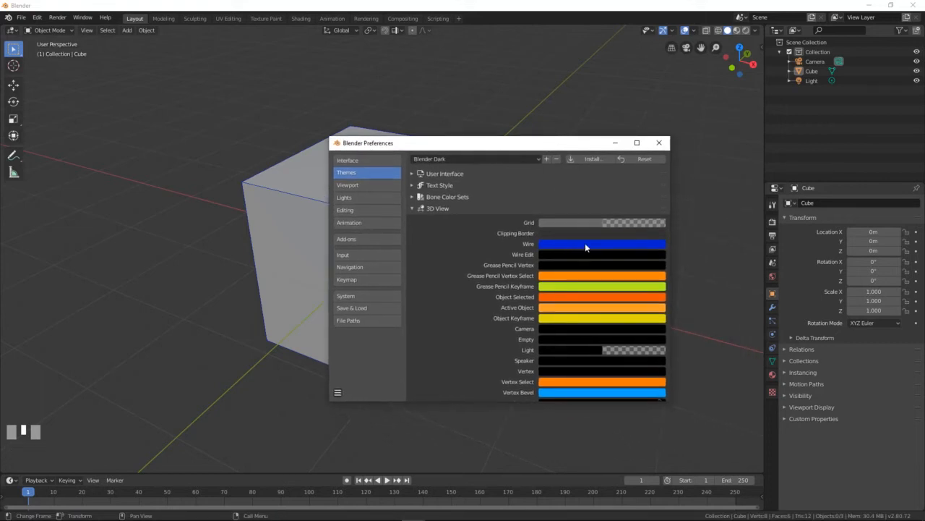
pyautogui.click(585, 245)
pyautogui.moveTo(657, 268); pyautogui.dragTo(658, 324)
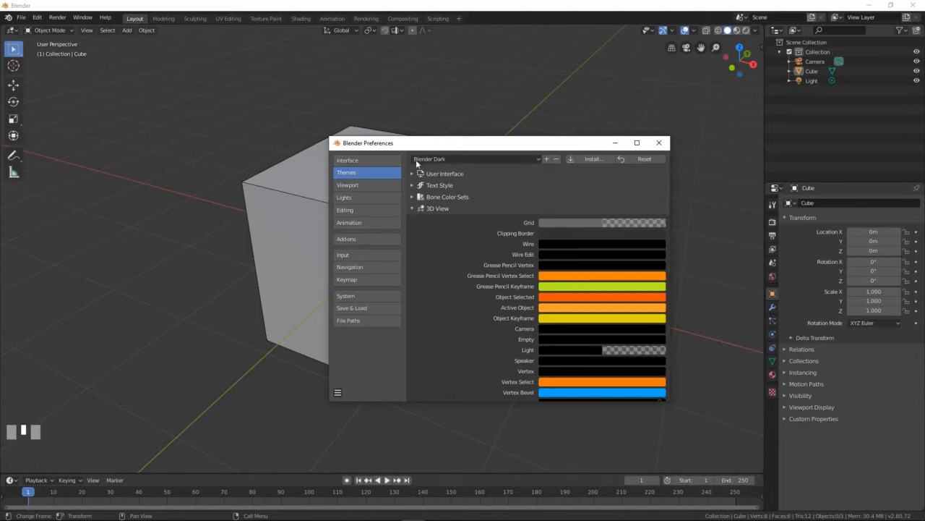
pyautogui.click(411, 208)
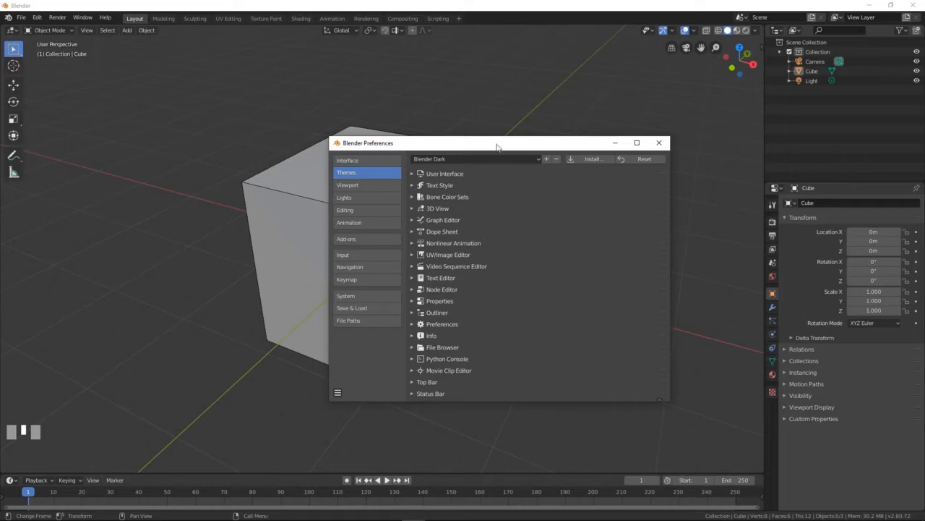
# Step: Open the Viewport preferences and toggle Object Info and View Name off and back on
pyautogui.moveTo(496, 143); pyautogui.dragTo(526, 120)
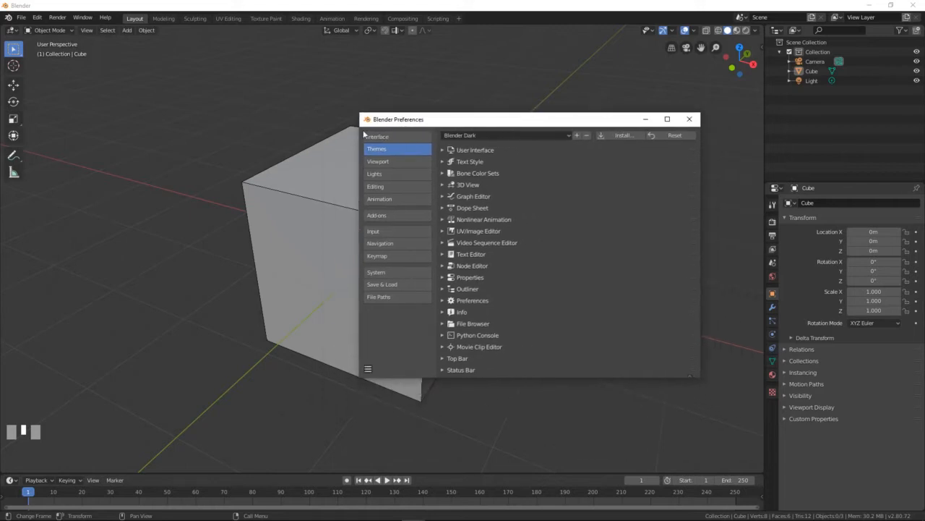
pyautogui.click(384, 162)
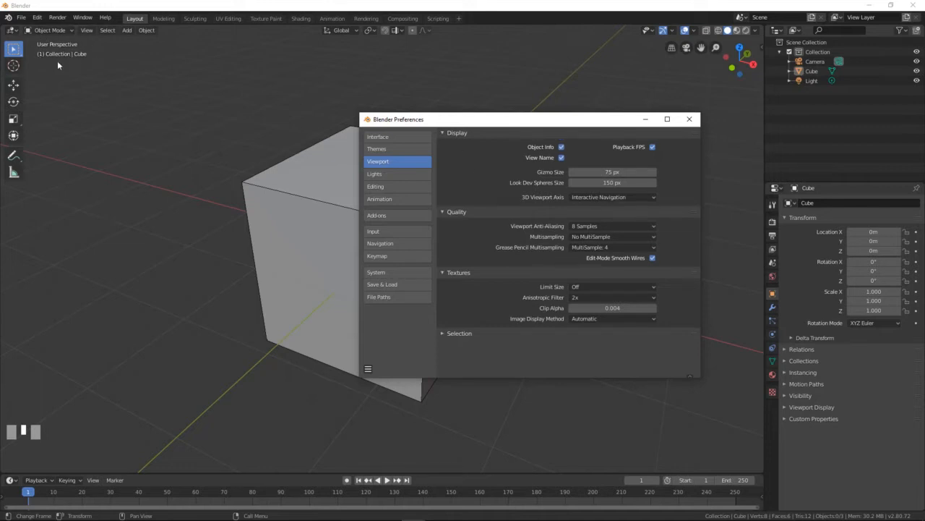
pyautogui.click(561, 147)
pyautogui.click(561, 148)
pyautogui.click(562, 157)
pyautogui.click(561, 158)
# Step: Open the Lights preferences and expand the Studio Lights Editor to review its light settings
pyautogui.click(401, 173)
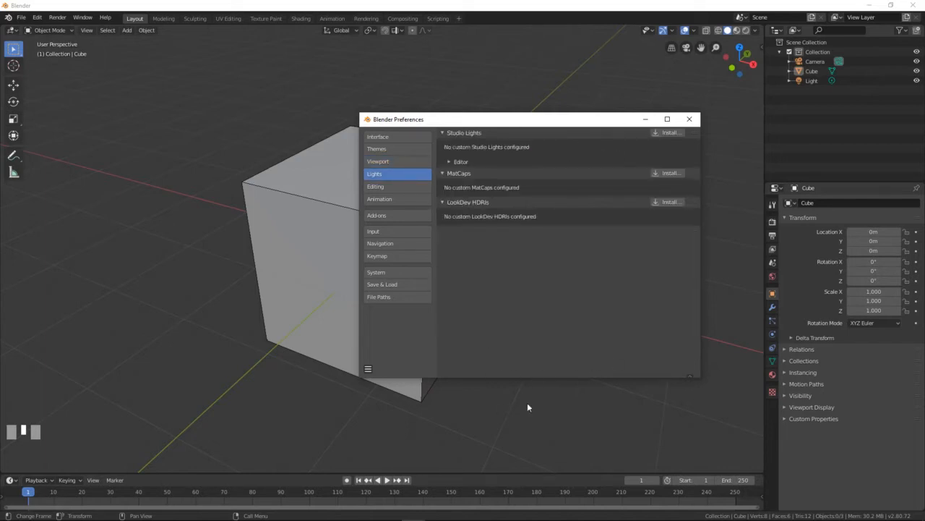
pyautogui.click(449, 162)
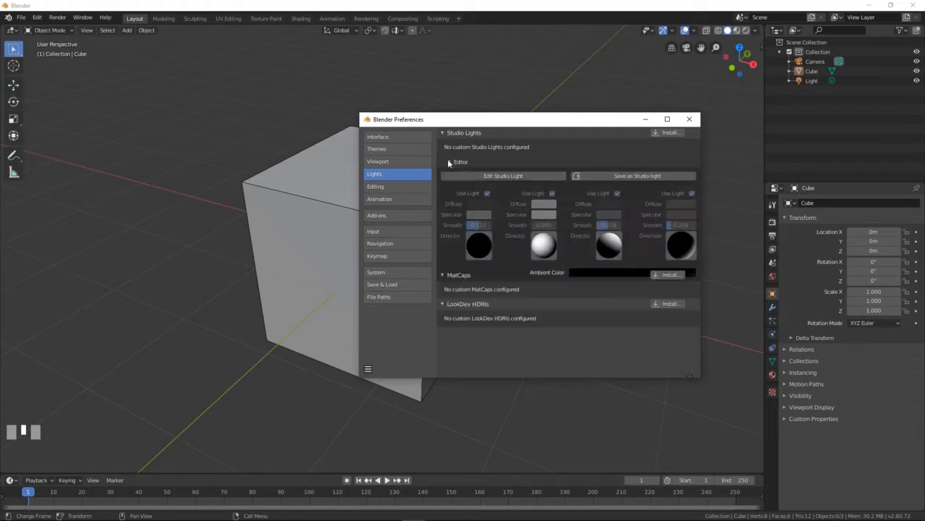
pyautogui.moveTo(551, 127); pyautogui.dragTo(570, 149)
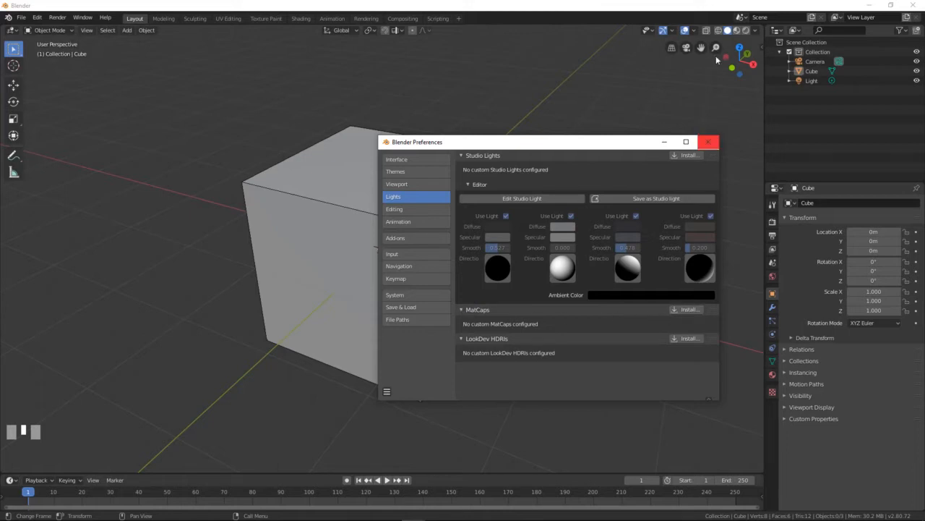
# Step: Set the viewport's Solid shading lighting to MatCap and look over the available matcaps
pyautogui.click(757, 31)
pyautogui.click(747, 76)
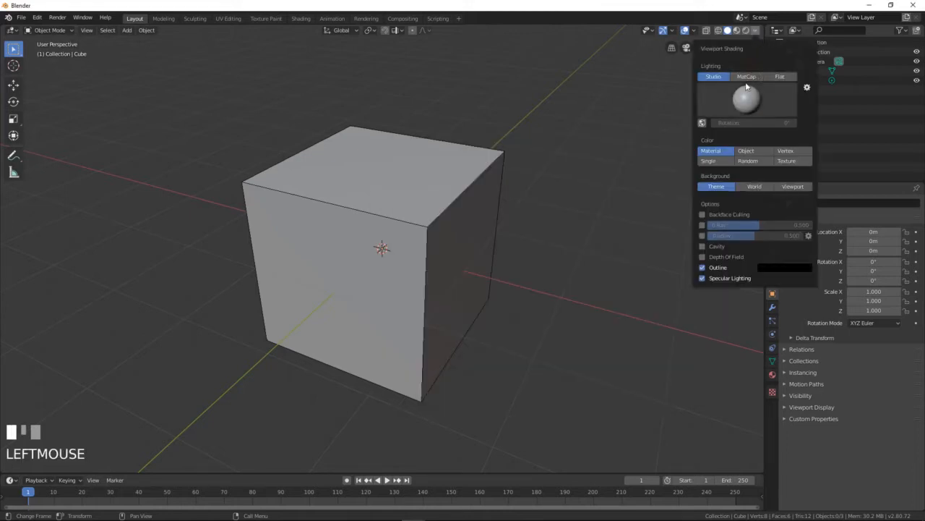
pyautogui.click(751, 106)
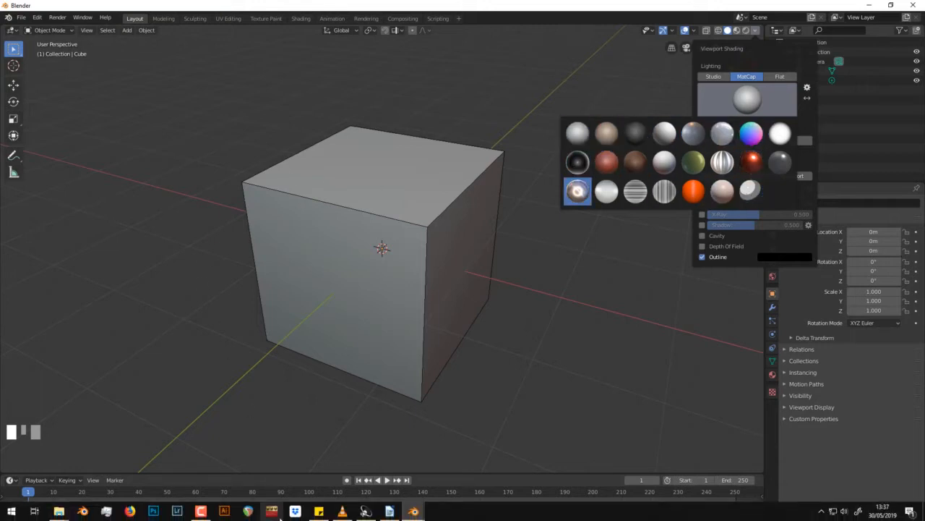
# Step: Check the LookDev HDRIs entry in the Lights preferences, switch the viewport to LookDev shading and look over its HDRI choices
pyautogui.moveTo(413, 511)
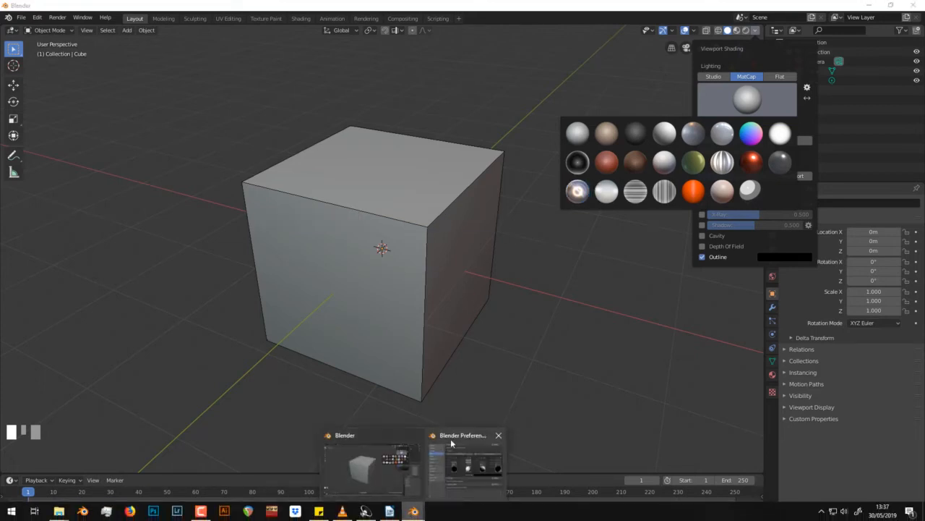
pyautogui.click(455, 445)
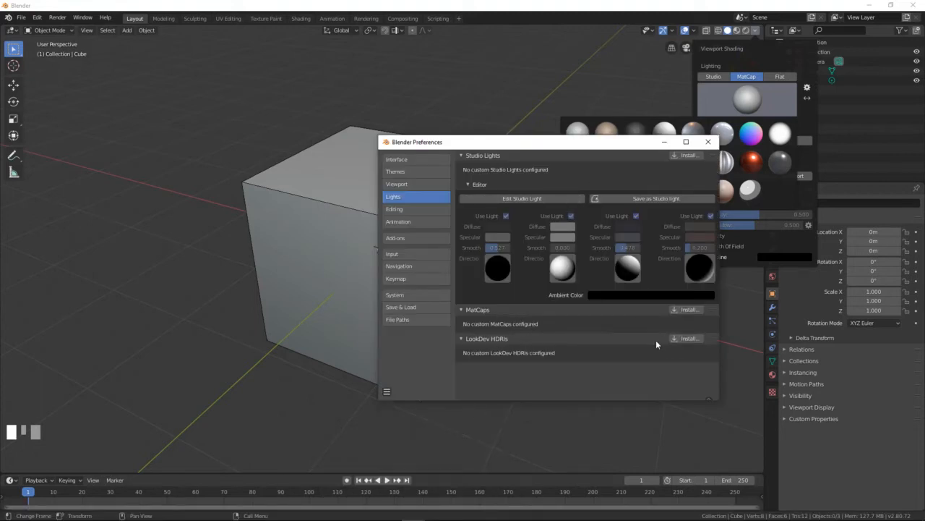
pyautogui.click(736, 31)
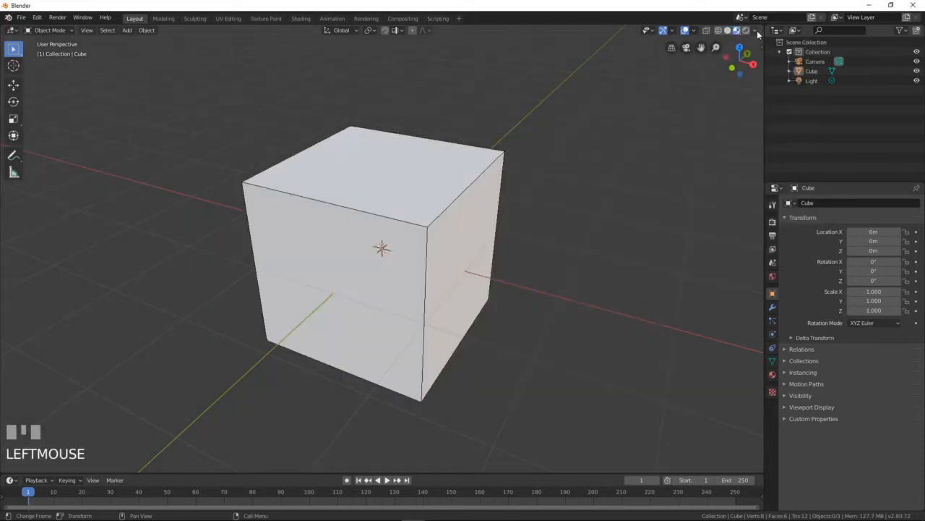
pyautogui.click(756, 31)
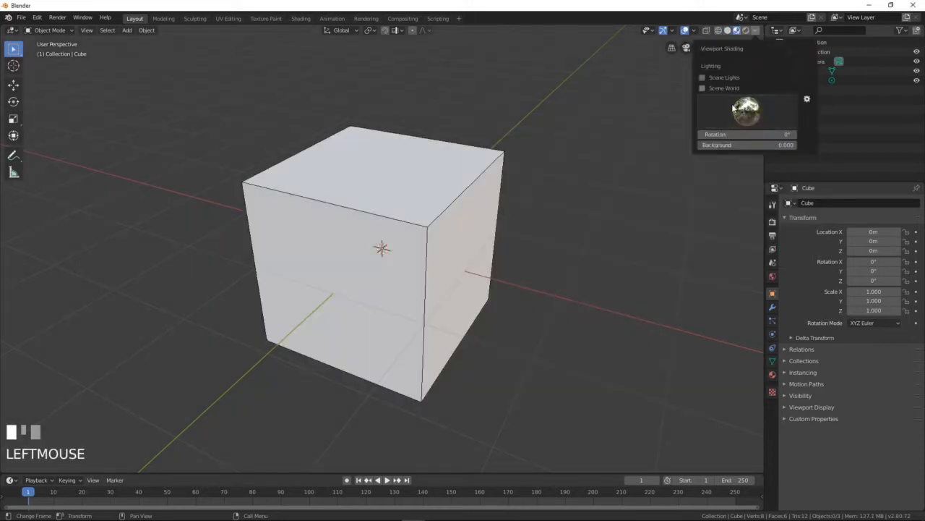
pyautogui.click(745, 108)
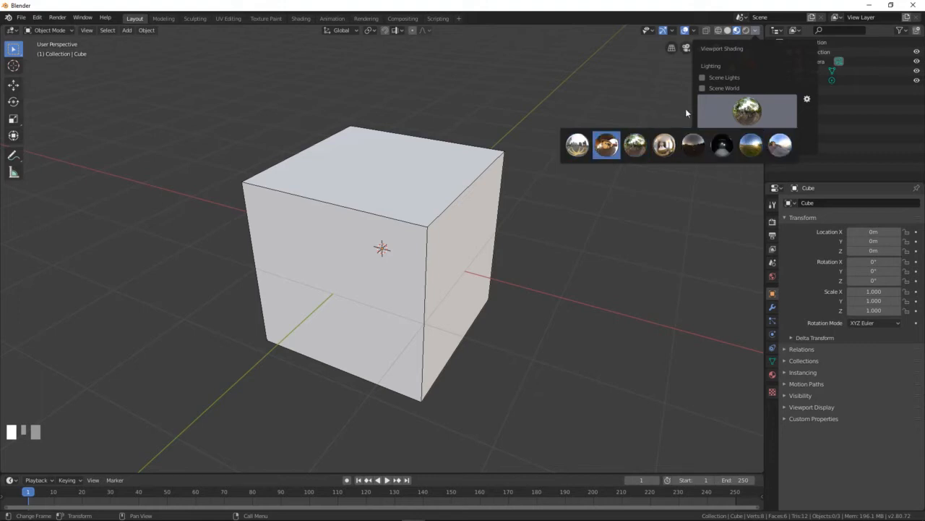
pyautogui.click(728, 34)
# Step: Open the Editing preferences, review the Weight Paint custom colour settings and collapse that subsection
pyautogui.moveTo(201, 519)
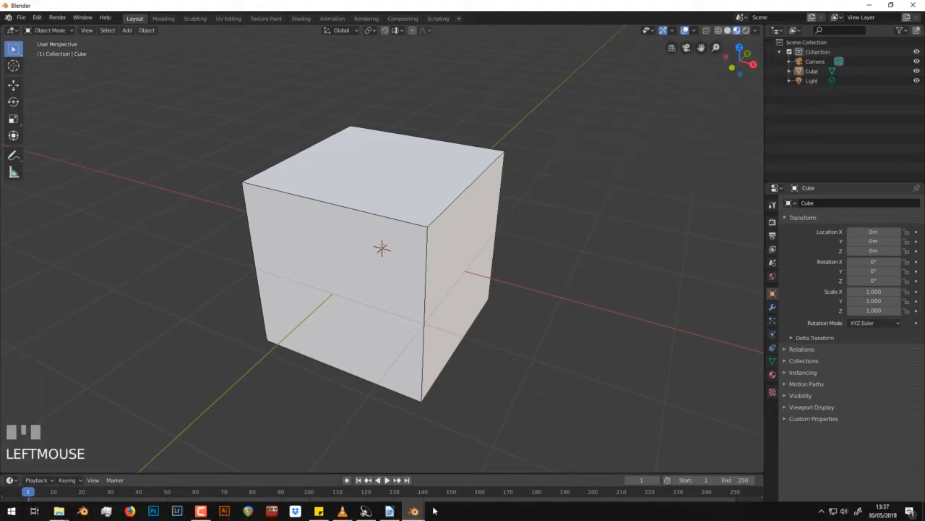
pyautogui.moveTo(415, 511)
pyautogui.click(470, 466)
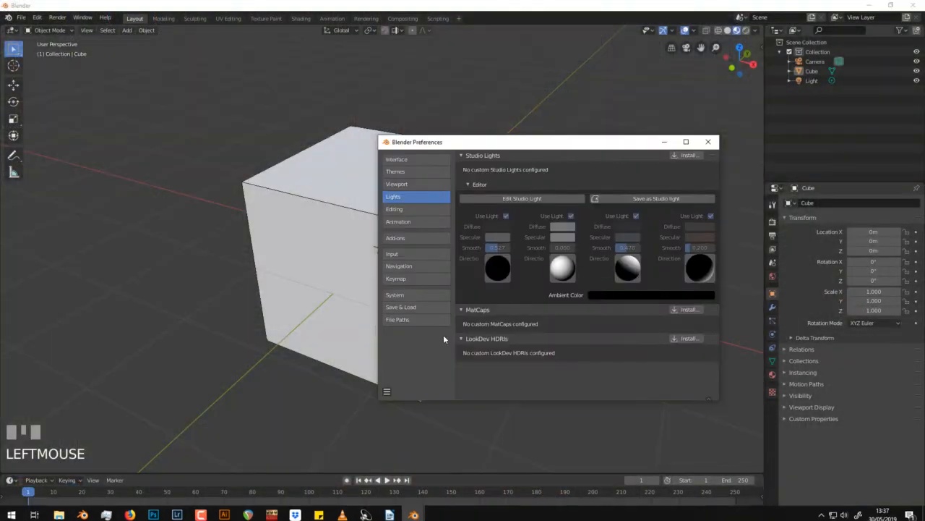
pyautogui.click(410, 209)
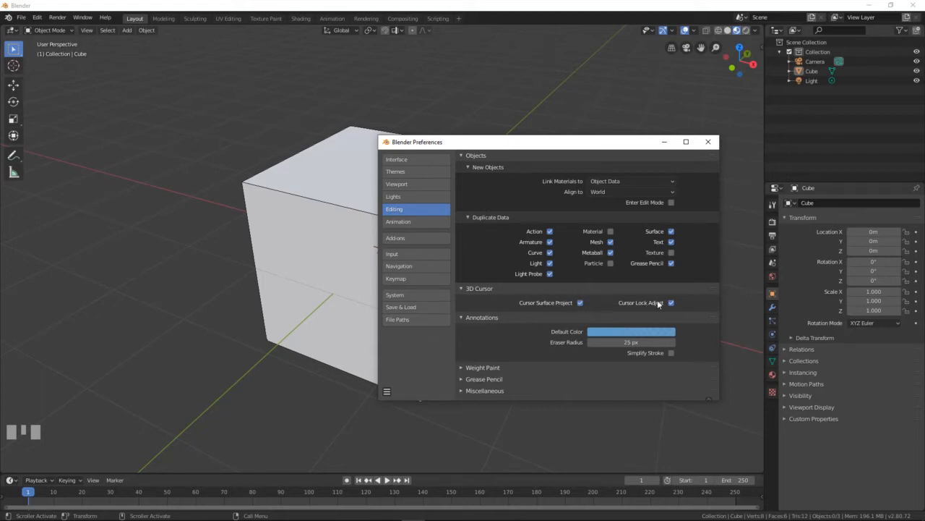
pyautogui.click(465, 367)
pyautogui.scroll(-2, 513, 310)
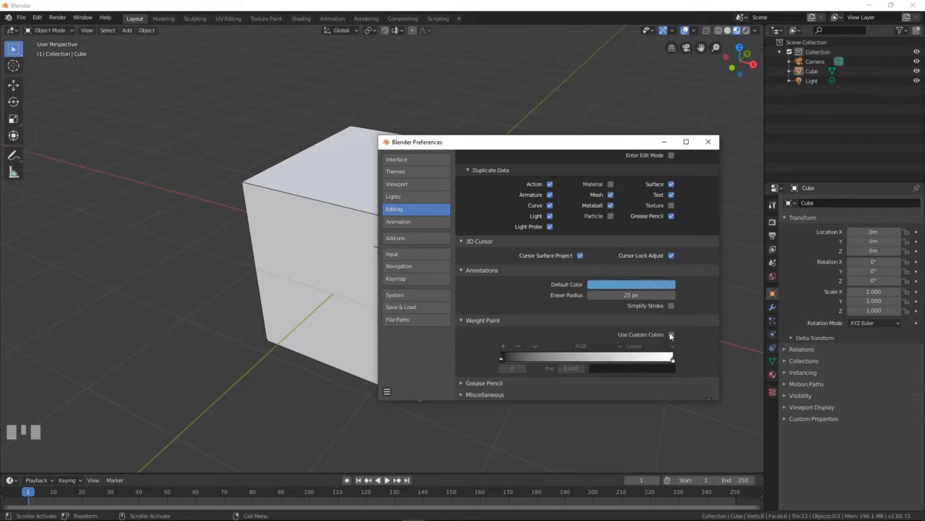
pyautogui.click(465, 323)
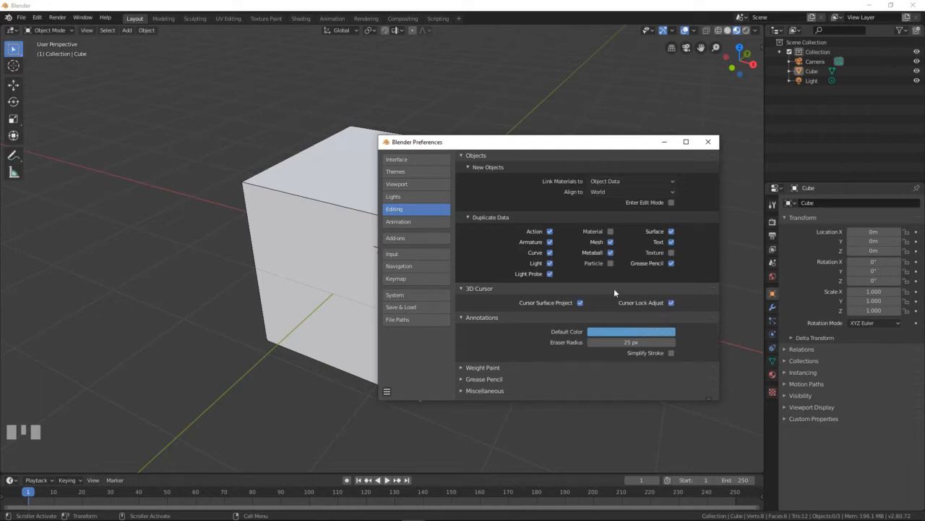
# Step: Review the Animation preferences, then open the Add-ons preferences and toggle the Easy HDRI add-on off and back on
pyautogui.click(420, 221)
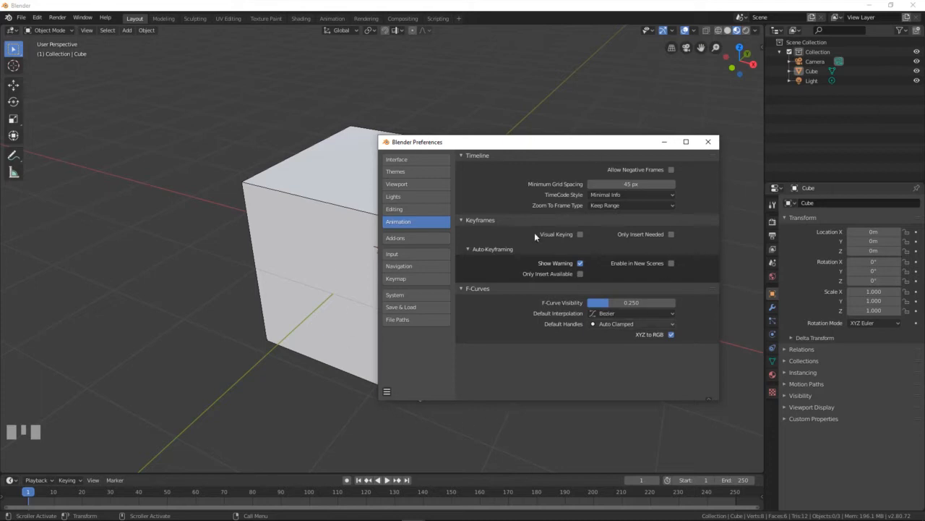
pyautogui.click(397, 237)
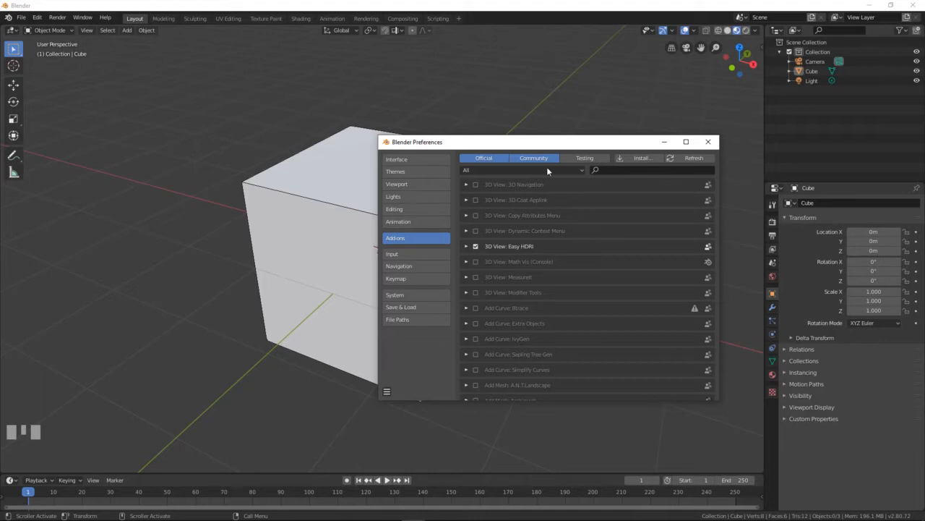
pyautogui.click(475, 247)
pyautogui.click(476, 247)
# Step: Enable the Add Mesh: BoltFactory add-on, minimize the Preferences window and check the available mesh primitives
pyautogui.scroll(-5, 580, 266)
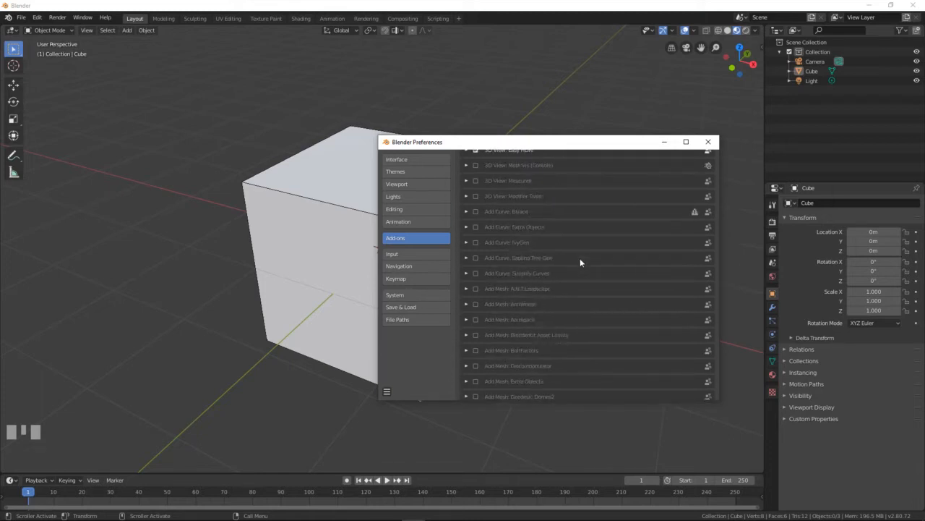
pyautogui.scroll(5, 580, 262)
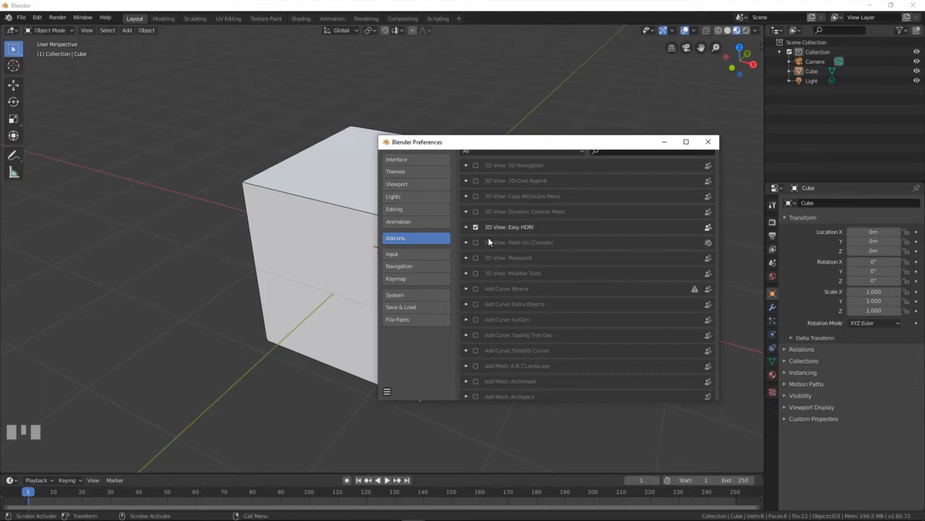
pyautogui.scroll(2, 558, 248)
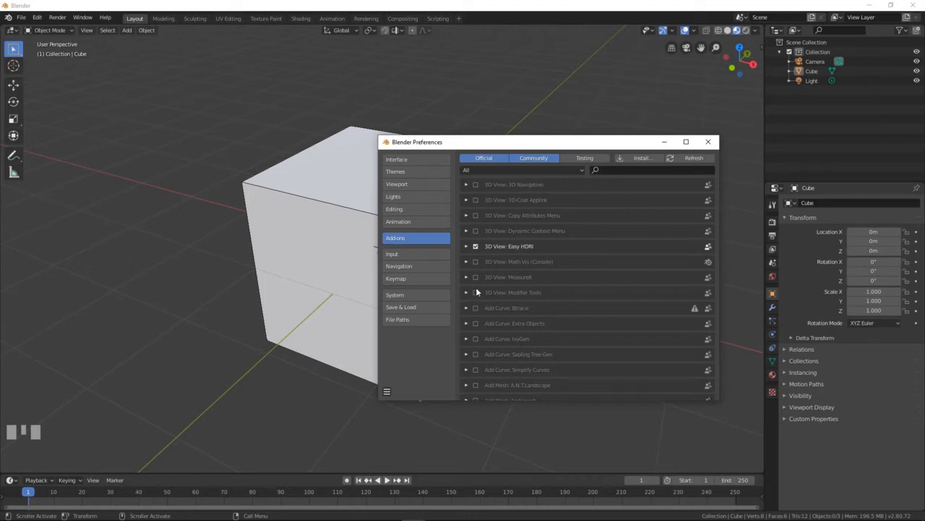
pyautogui.scroll(-3, 492, 286)
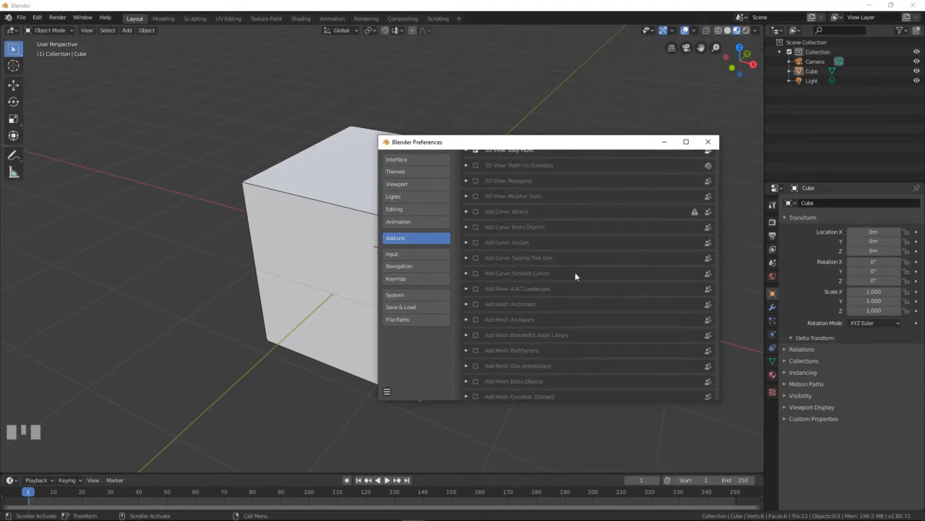
pyautogui.scroll(-1, 597, 243)
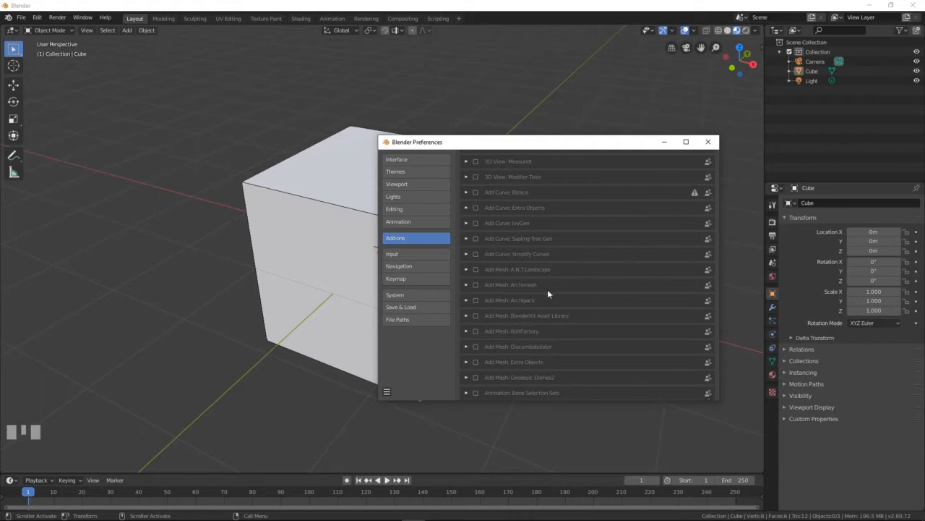
pyautogui.click(475, 331)
pyautogui.click(664, 142)
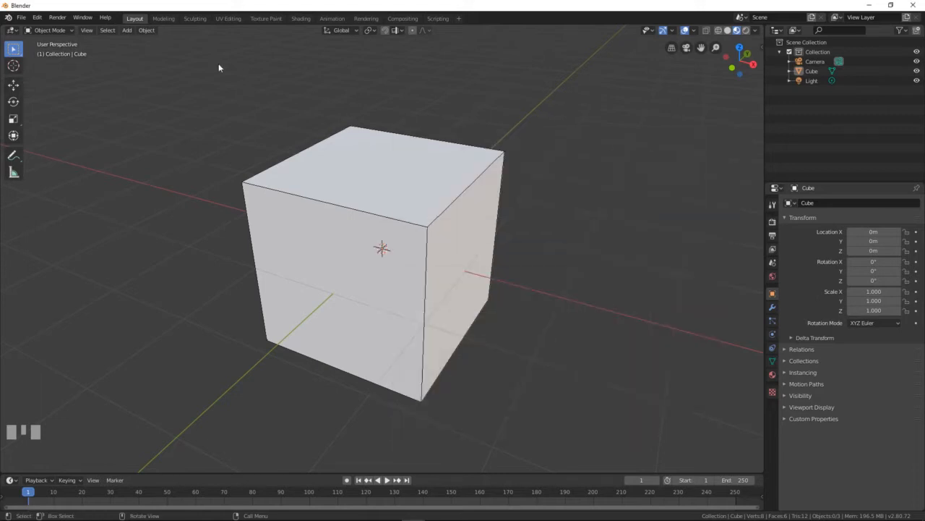
pyautogui.click(131, 30)
pyautogui.moveTo(137, 41)
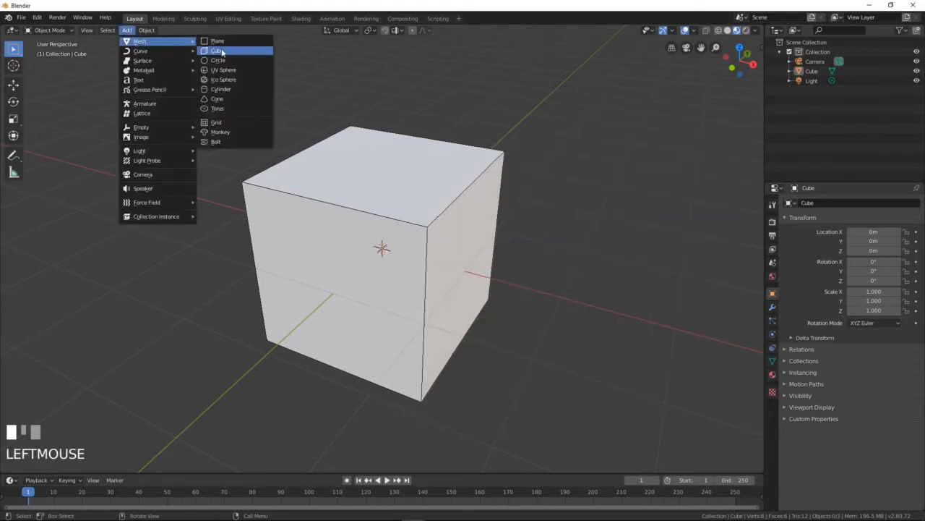
# Step: Delete the default cube from the scene
pyautogui.click(449, 222)
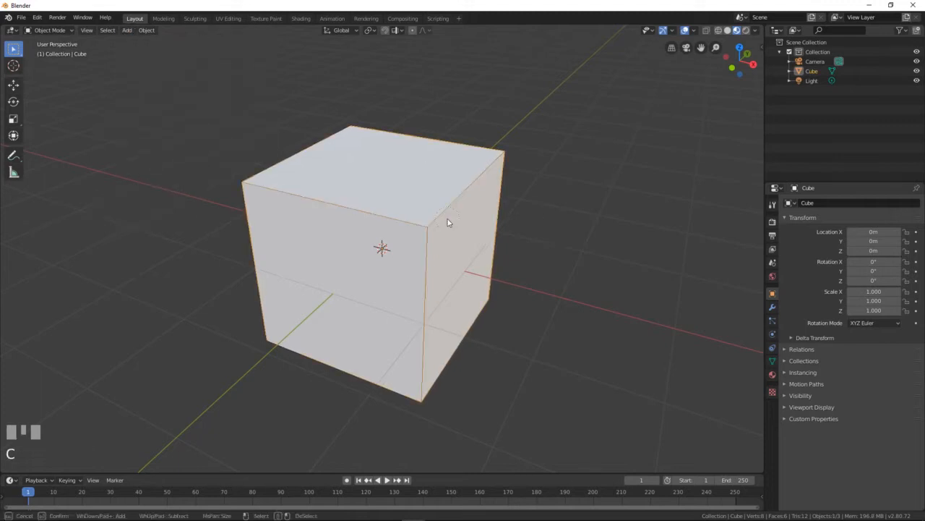
pyautogui.rightClick(447, 222)
pyautogui.press('x')
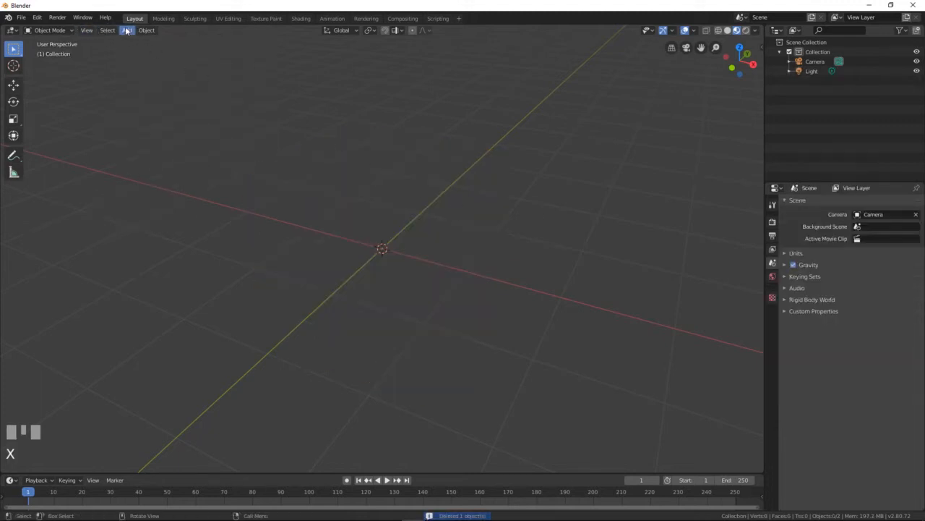
# Step: Add a Bolt mesh and look over its Add Bolt creation settings
pyautogui.click(126, 31)
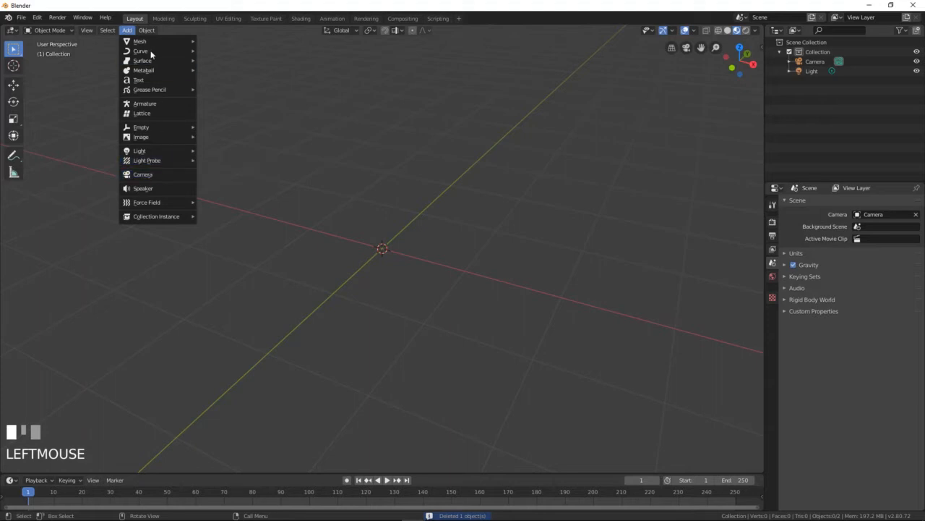
pyautogui.moveTo(153, 42)
pyautogui.click(225, 143)
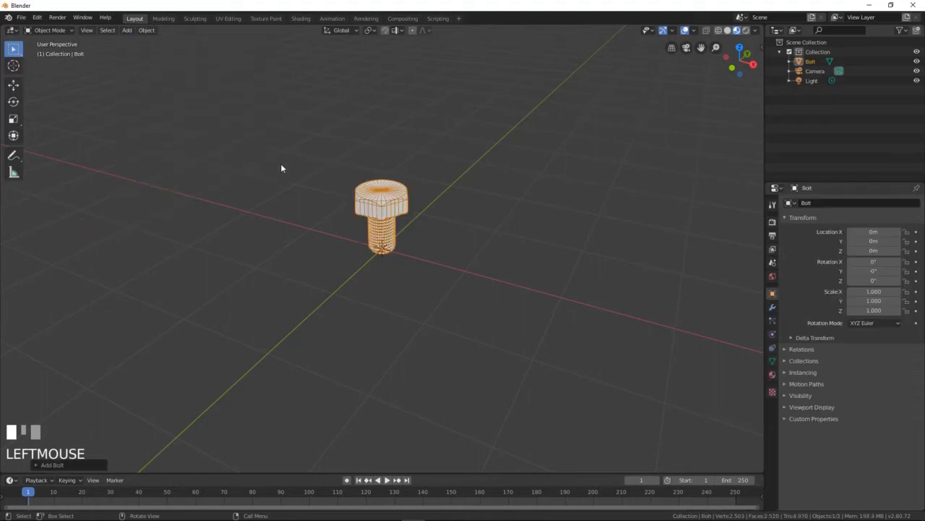
pyautogui.scroll(4, 376, 207)
pyautogui.moveTo(377, 206)
pyautogui.mouseDown(button='middle')
pyautogui.moveTo(396, 190)
pyautogui.moveTo(376, 210)
pyautogui.mouseUp(button='middle')
pyautogui.click(36, 464)
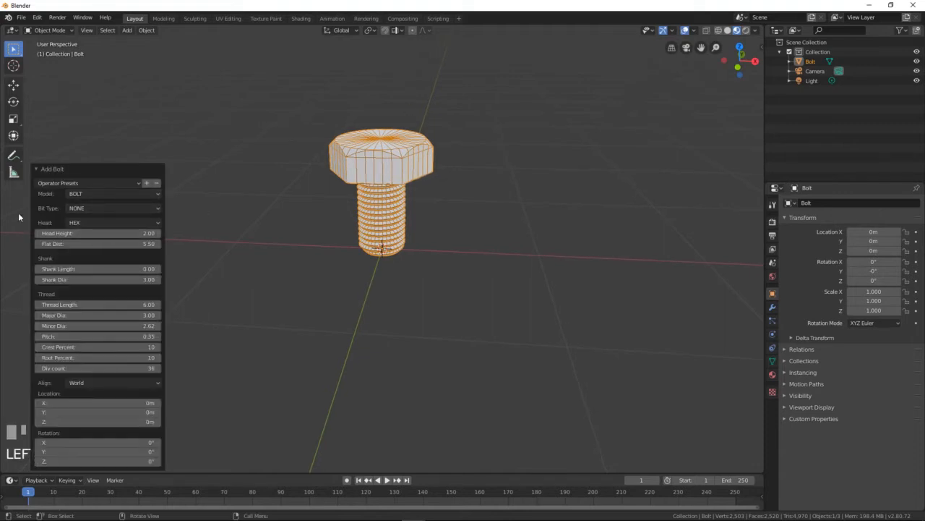
pyautogui.click(37, 168)
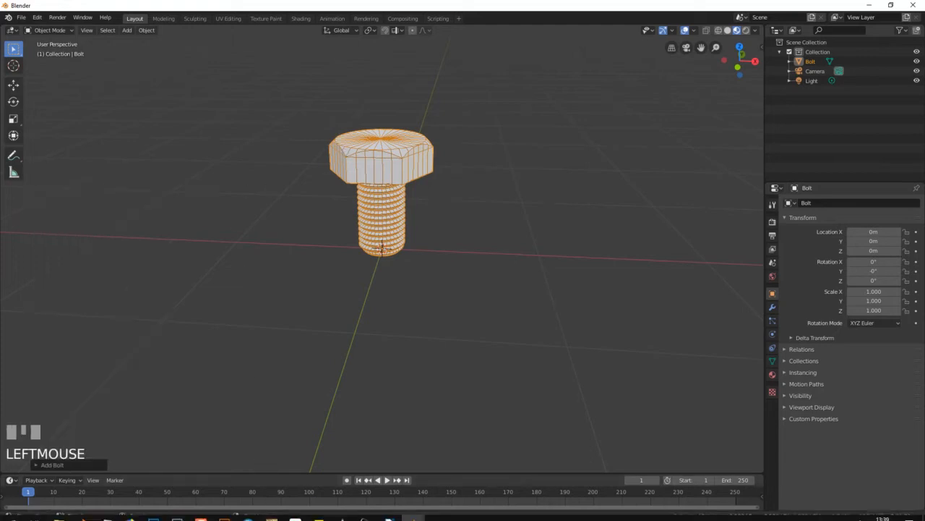
# Step: Return to the Preferences window, disable the Add Mesh: BoltFactory add-on and look through the add-on list
pyautogui.moveTo(412, 511)
pyautogui.click(451, 467)
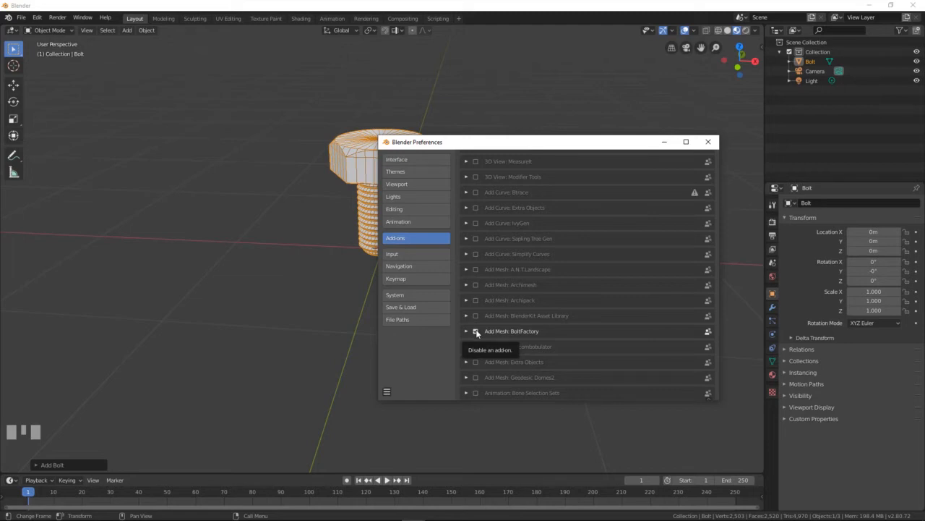
pyautogui.click(476, 331)
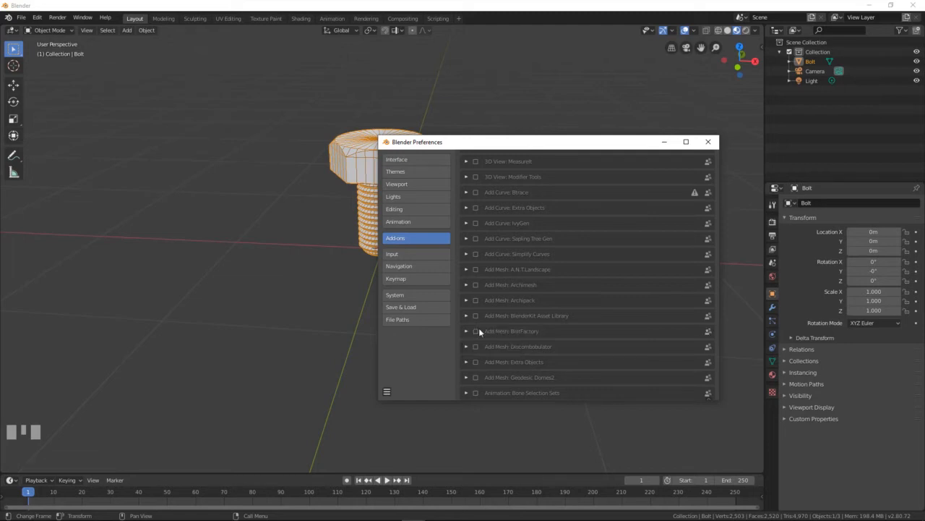
pyautogui.scroll(-3, 561, 290)
pyautogui.scroll(5, 539, 305)
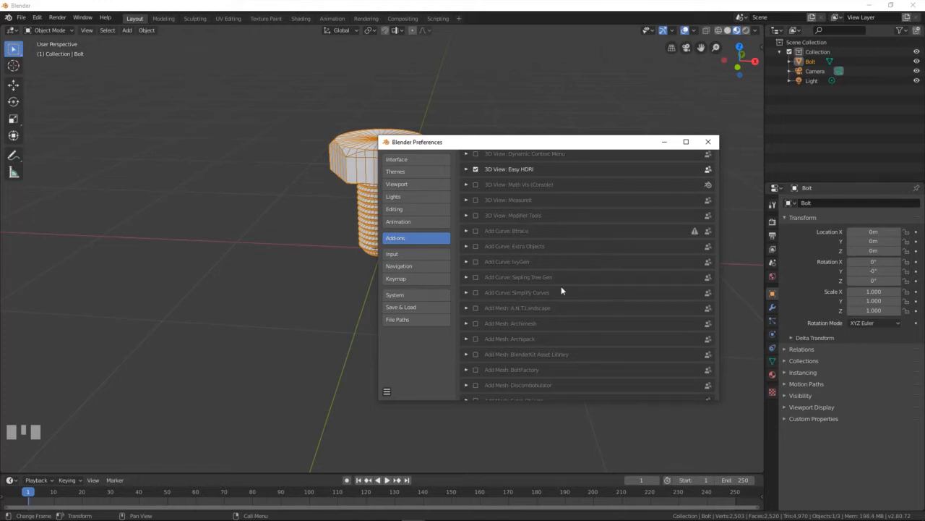
pyautogui.scroll(3, 561, 290)
pyautogui.scroll(-5, 506, 267)
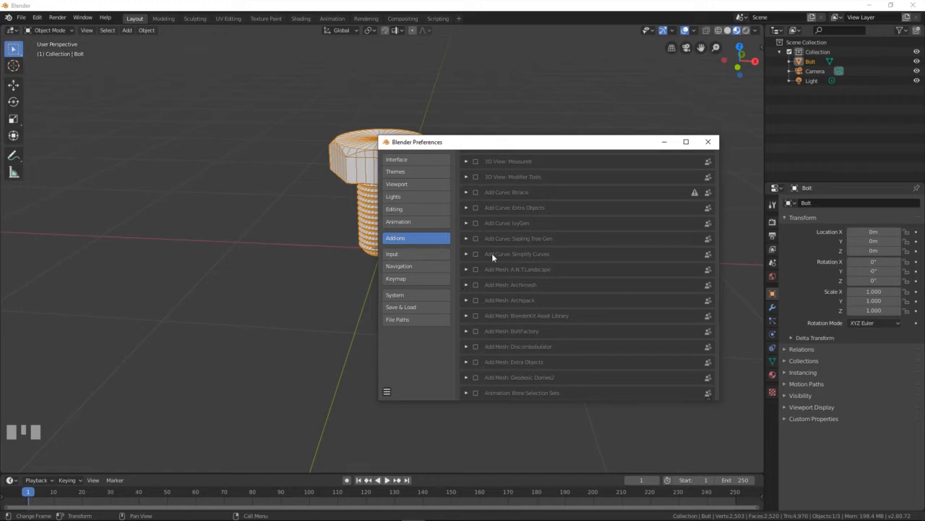
# Step: Review the Input preferences, expanding and collapsing the NDOF section, and open the Navigation preferences
pyautogui.click(403, 255)
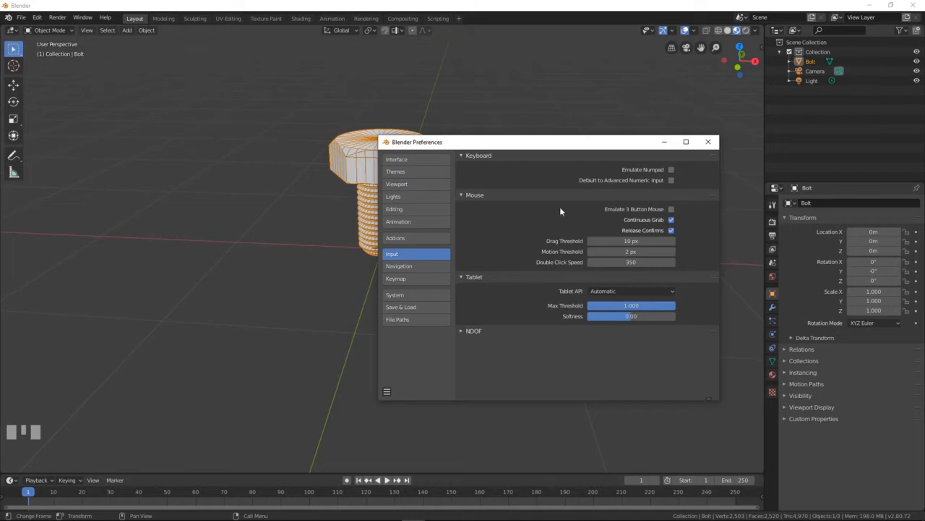
pyautogui.click(464, 332)
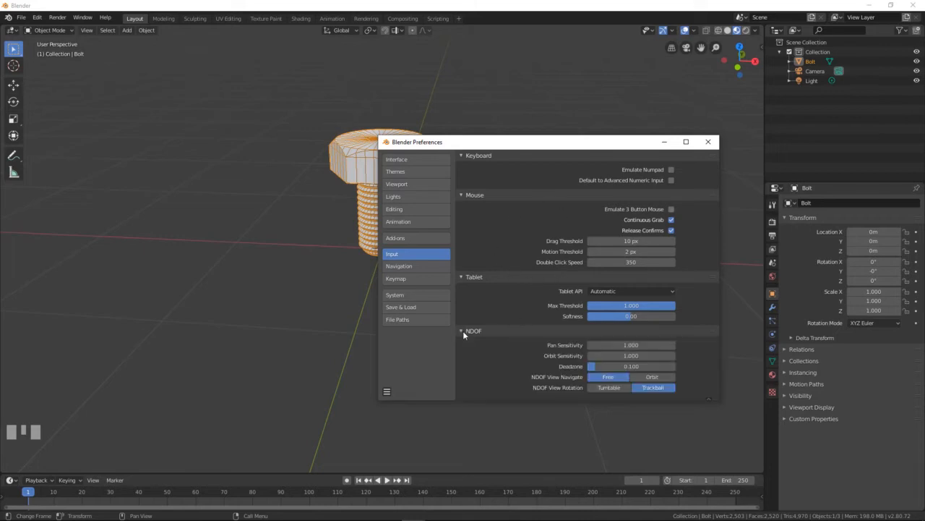
pyautogui.click(463, 330)
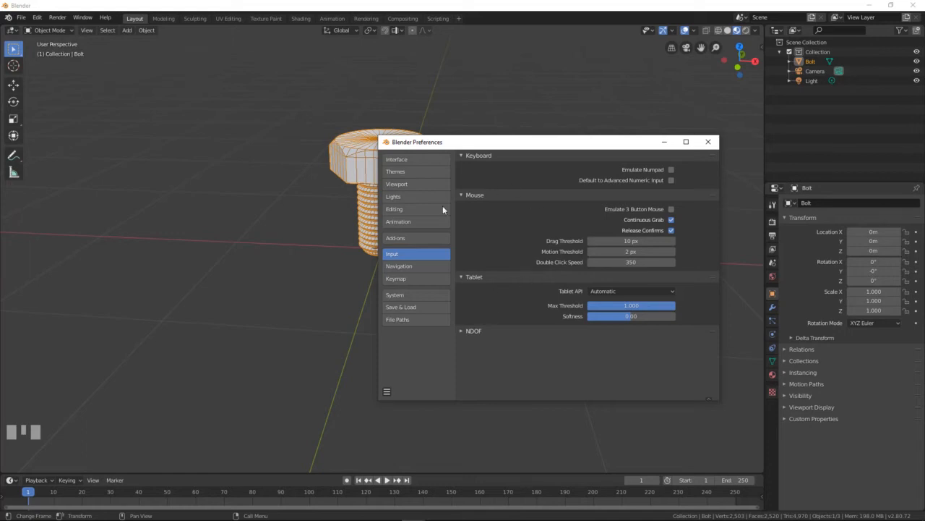
pyautogui.click(406, 265)
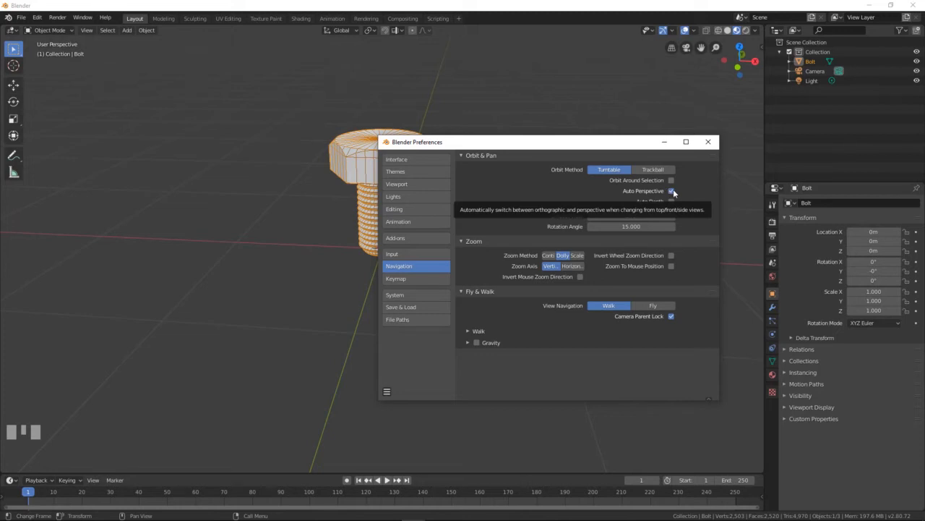
# Step: Minimize the Preferences window, delete the bolt and add a Monkey mesh in its place
pyautogui.click(664, 144)
pyautogui.click(393, 177)
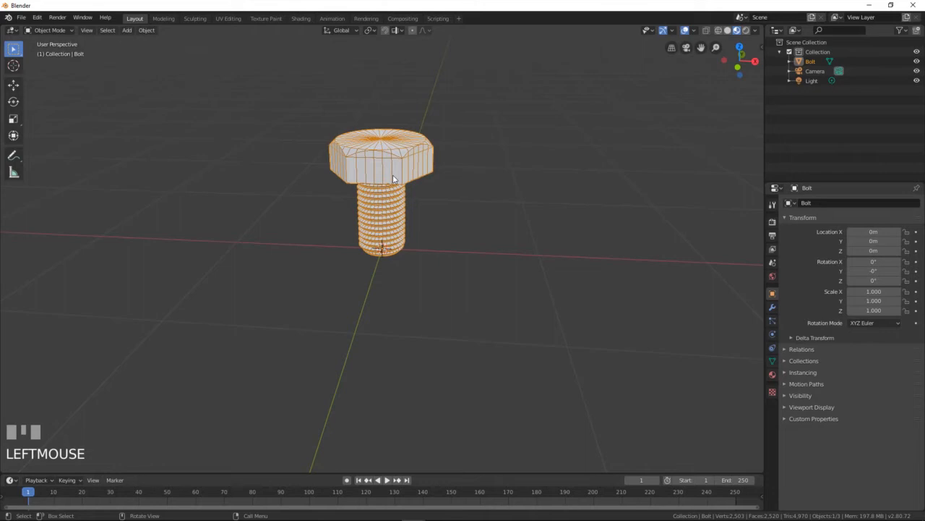
pyautogui.press('x')
pyautogui.click(392, 174)
pyautogui.hotkey('shift', 'a')
pyautogui.moveTo(398, 212)
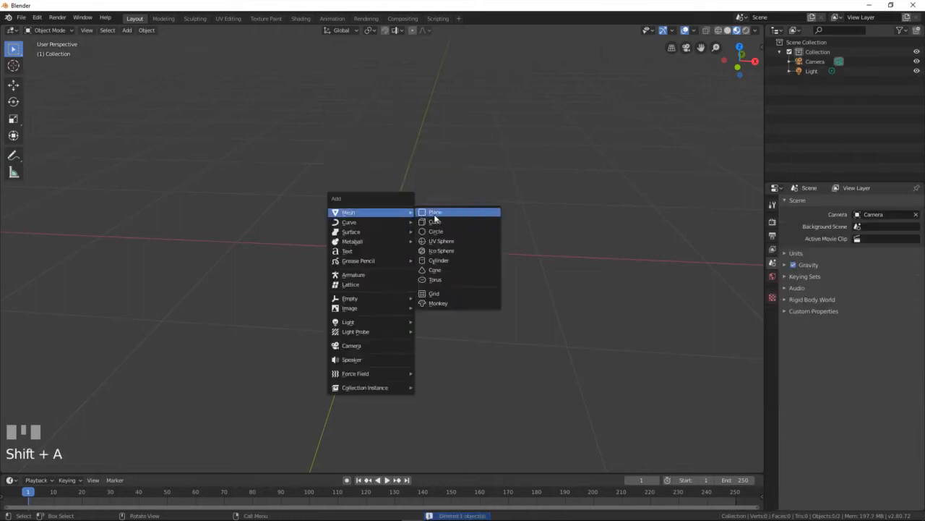
pyautogui.click(440, 304)
pyautogui.scroll(-3, 401, 240)
pyautogui.scroll(1, 405, 240)
pyautogui.moveTo(410, 239); pyautogui.dragTo(381, 229, button='middle')
pyautogui.scroll(-1, 382, 229)
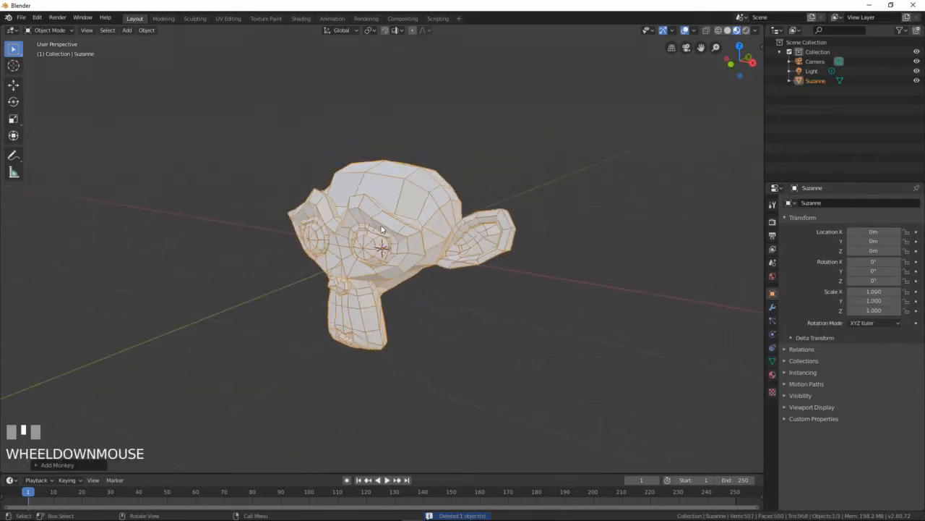
pyautogui.scroll(-1, 381, 229)
# Step: Test Auto Perspective by switching to the right-side view of the monkey and orbiting away from it, twice
pyautogui.press('KP_3')
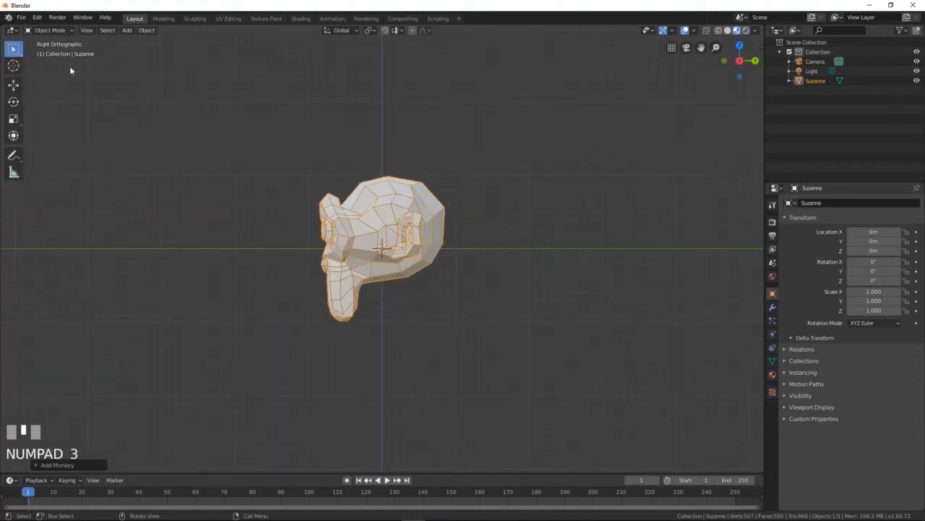
pyautogui.moveTo(70, 70); pyautogui.dragTo(334, 218, button='middle')
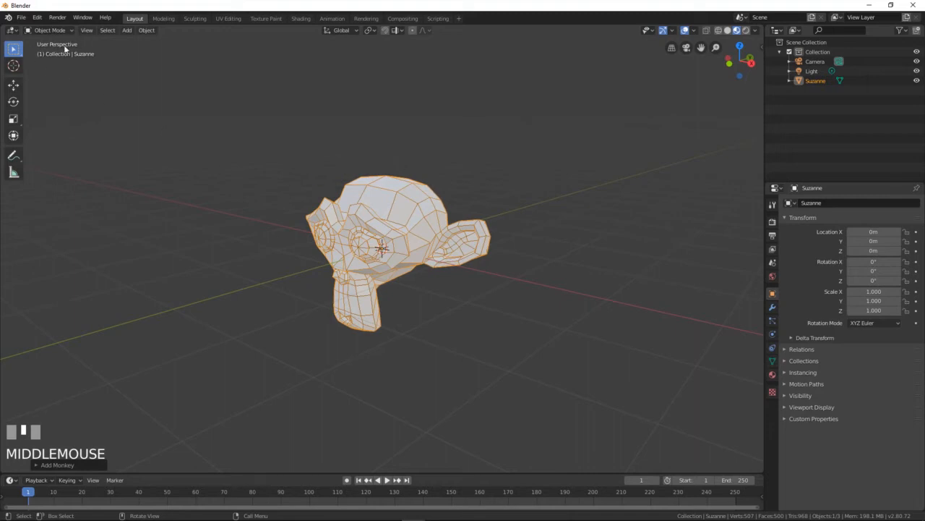
pyautogui.moveTo(424, 517)
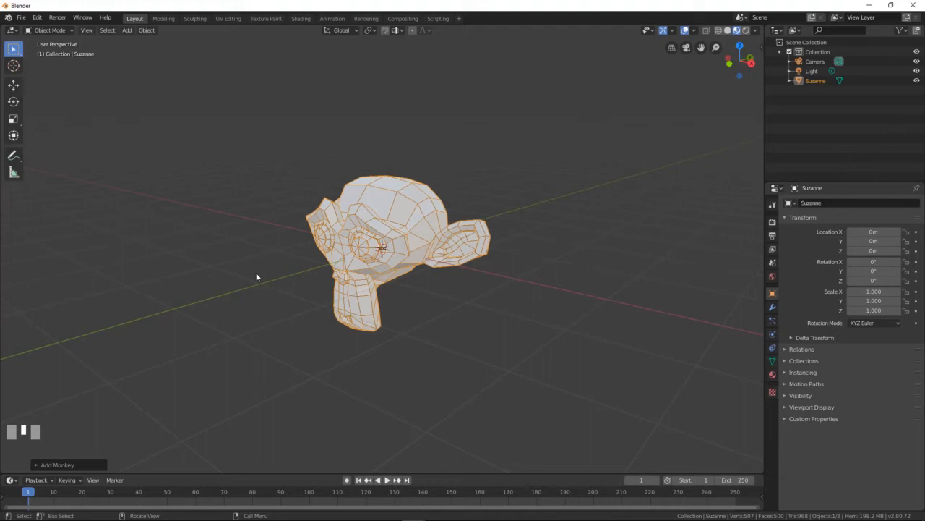
pyautogui.press('KP_3')
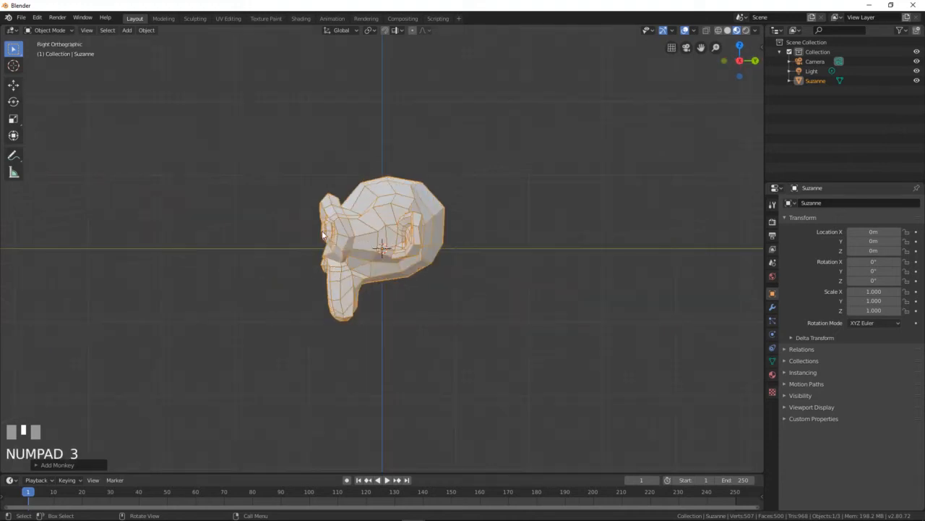
pyautogui.moveTo(323, 234); pyautogui.dragTo(346, 253, button='middle')
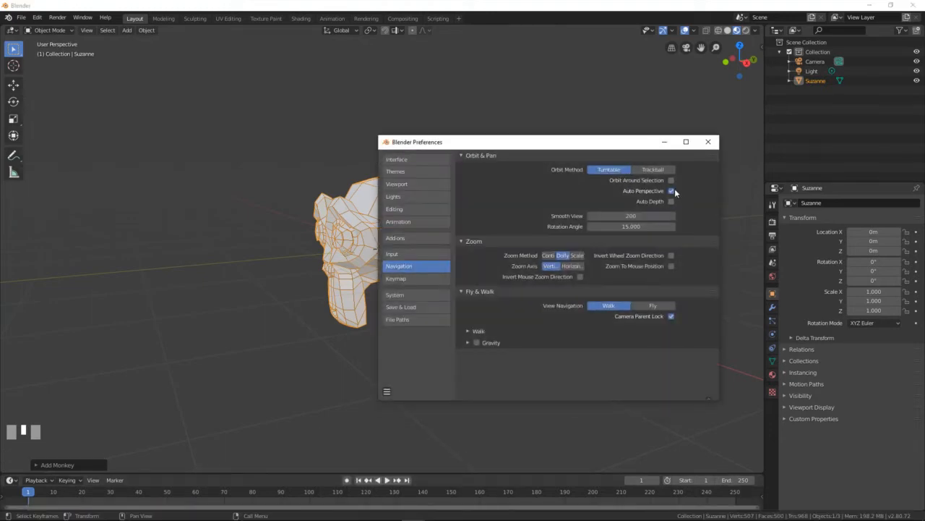
# Step: Disable Auto Perspective, switch the viewport to orthographic, and test it by orbiting away from the right-side view
pyautogui.click(671, 191)
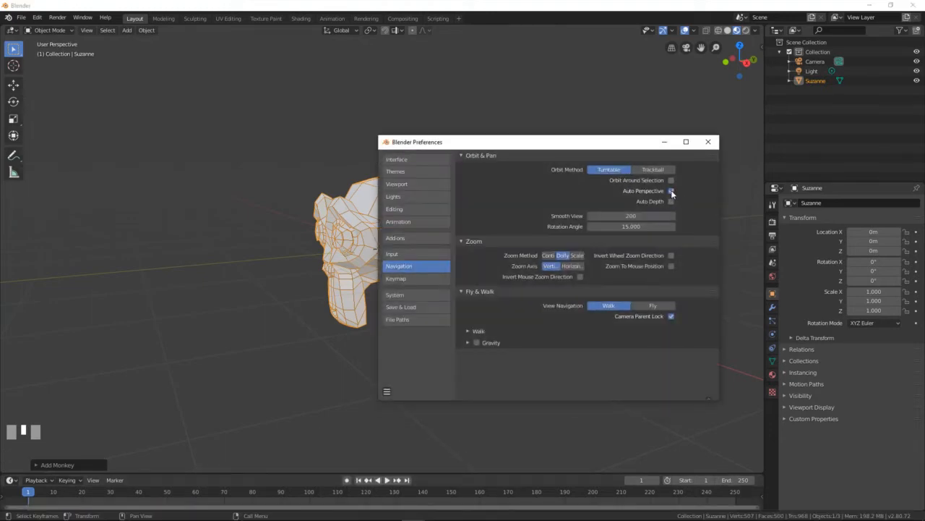
pyautogui.click(660, 142)
pyautogui.press('KP_5')
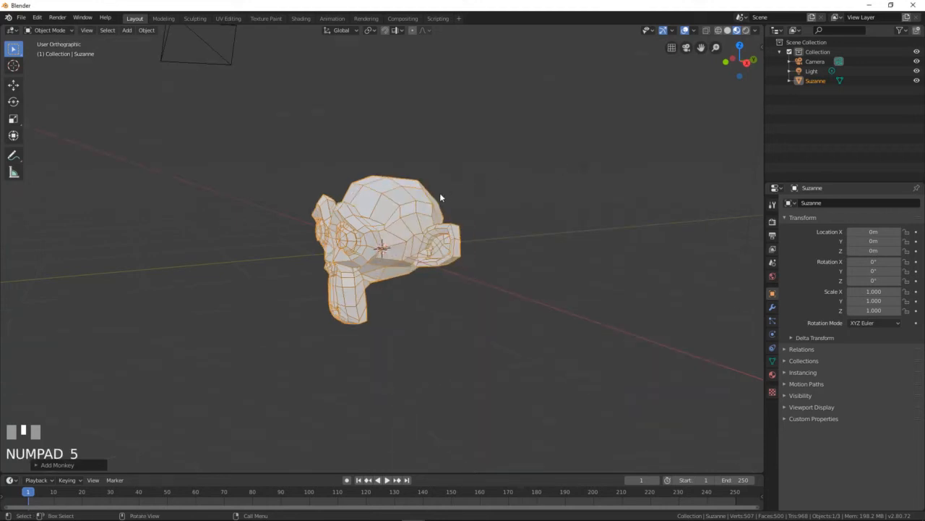
pyautogui.press('KP_3')
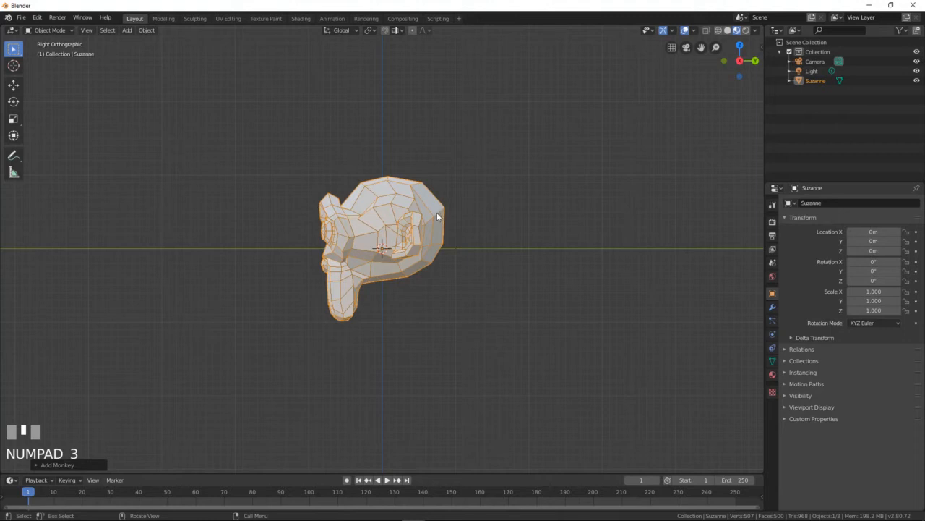
pyautogui.moveTo(436, 215); pyautogui.dragTo(488, 236, button='middle')
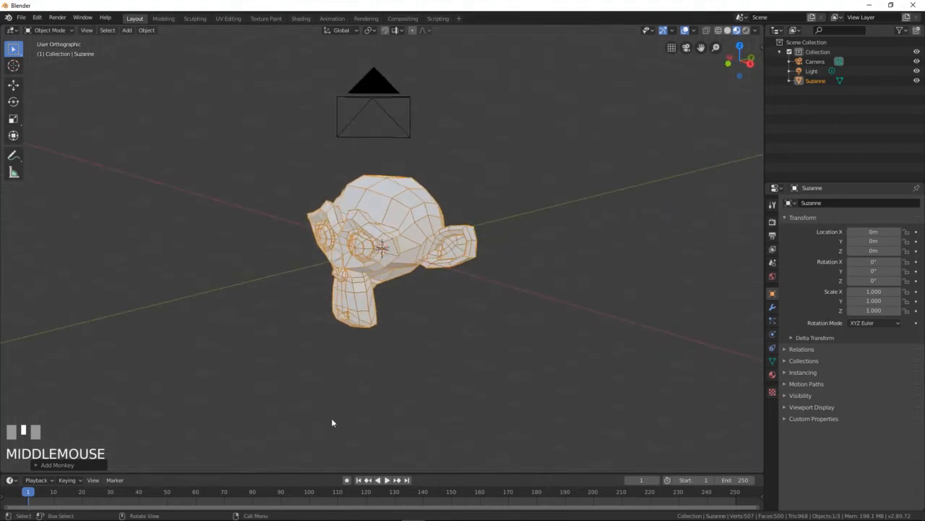
# Step: Bring back the Preferences window and set the Keymap's Spacebar Action to Search
pyautogui.moveTo(413, 511)
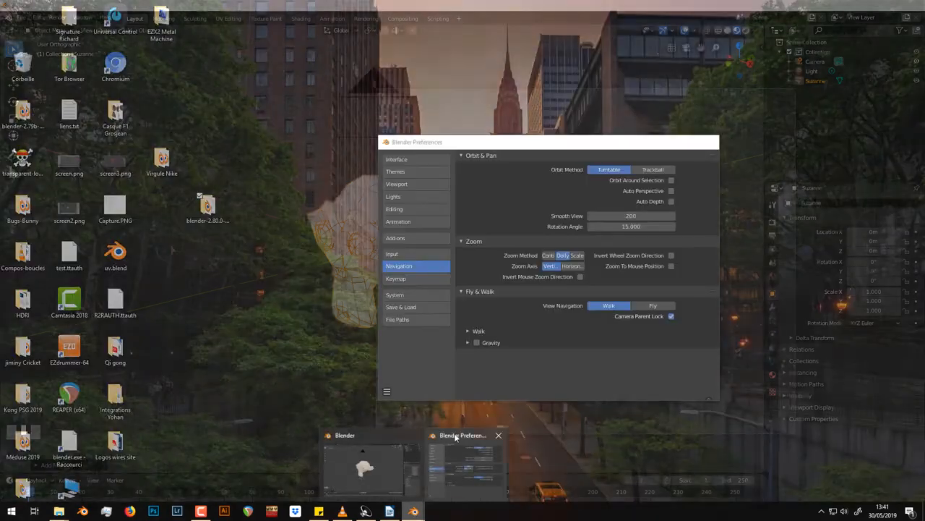
pyautogui.click(456, 437)
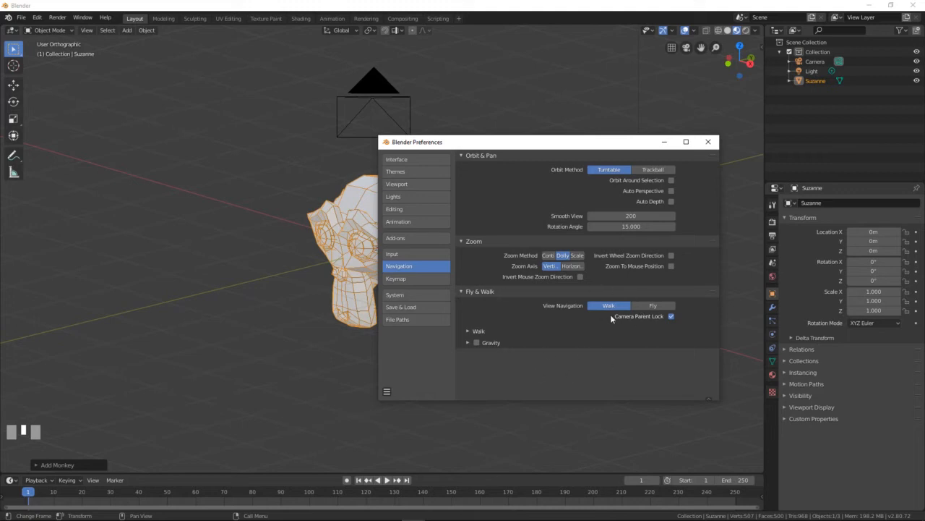
pyautogui.click(428, 281)
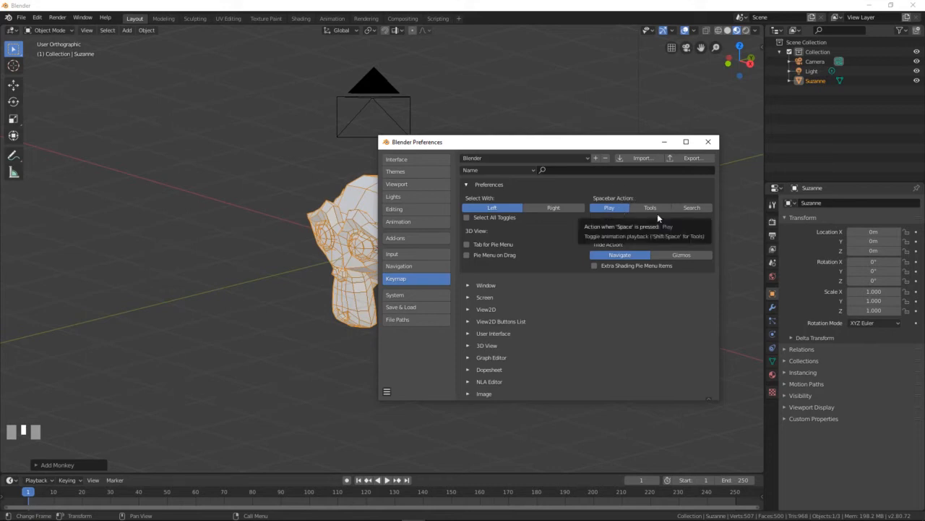
pyautogui.click(706, 207)
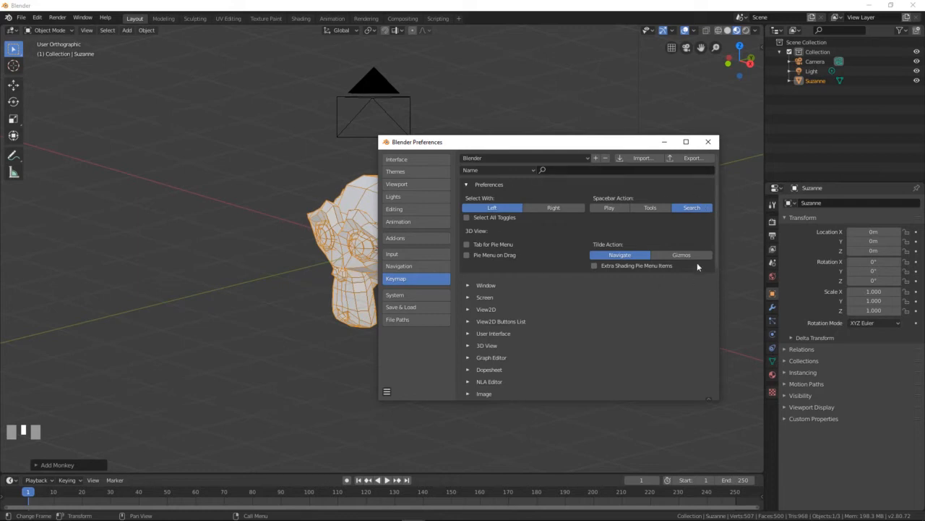
# Step: Examine the Keymap shortcut categories, expanding and collapsing the Window and Screen sections
pyautogui.scroll(-3, 525, 287)
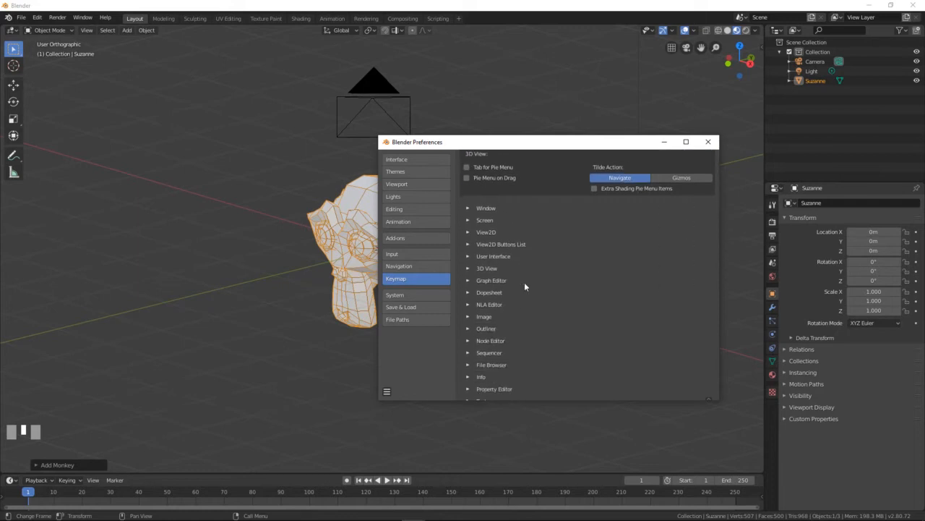
pyautogui.click(468, 207)
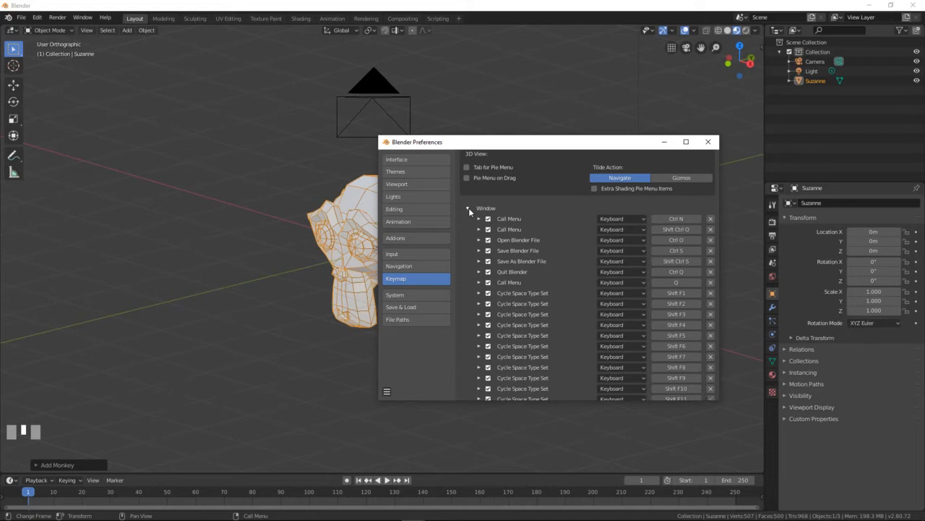
pyautogui.click(469, 207)
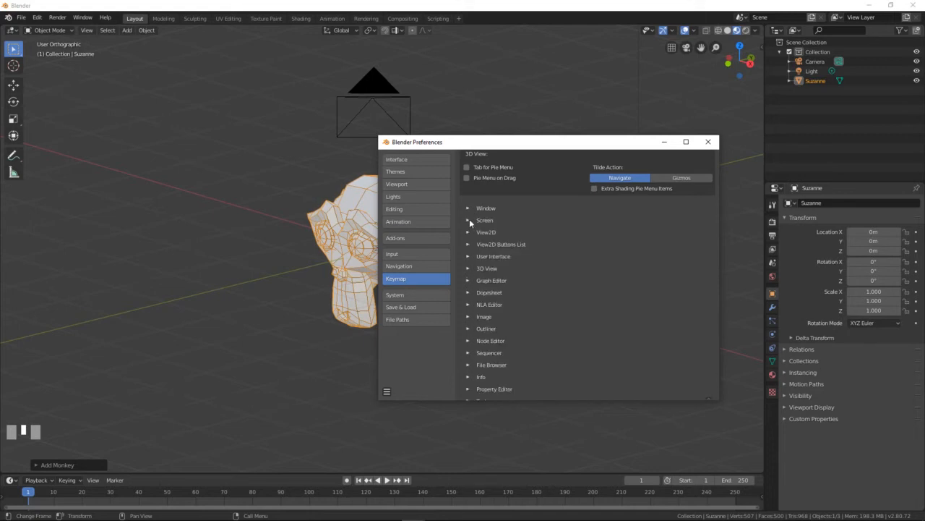
pyautogui.click(468, 220)
pyautogui.click(468, 219)
pyautogui.click(468, 207)
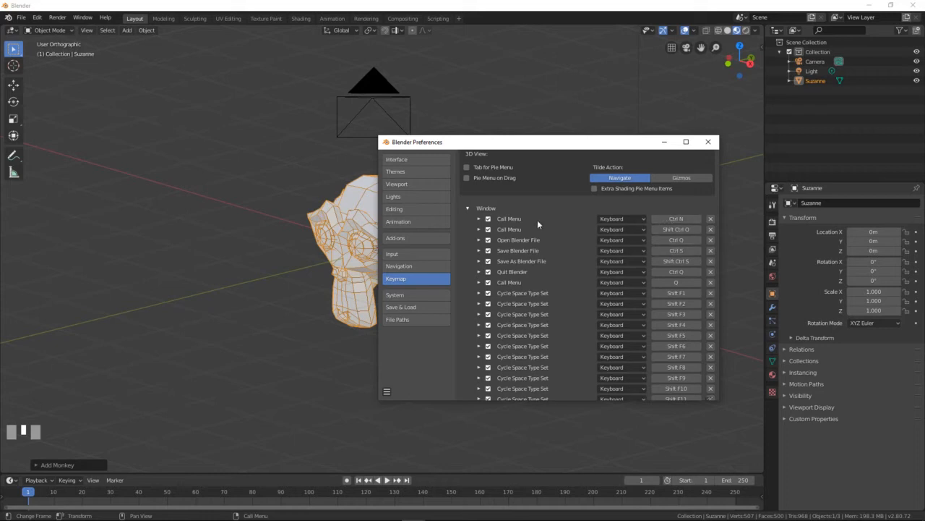
pyautogui.scroll(-3, 681, 221)
pyautogui.scroll(5, 671, 304)
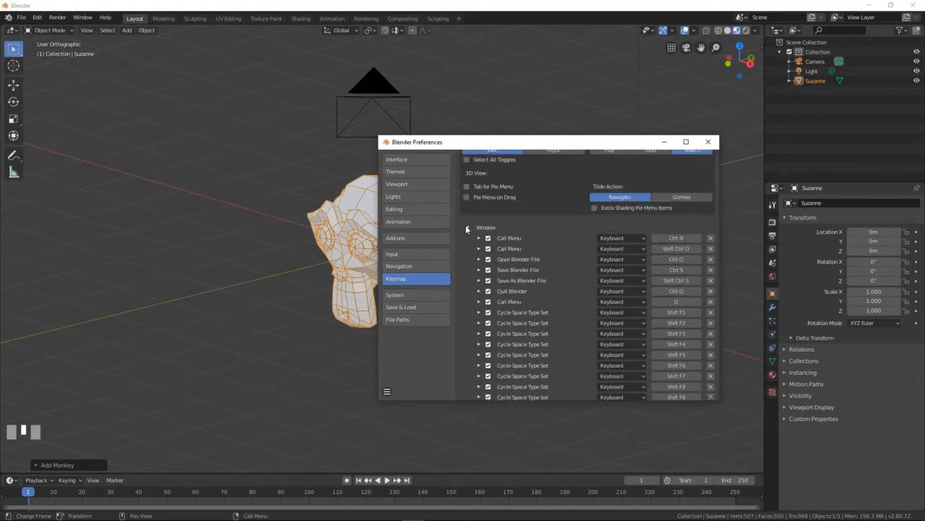
pyautogui.click(467, 228)
pyautogui.click(467, 227)
pyautogui.click(467, 228)
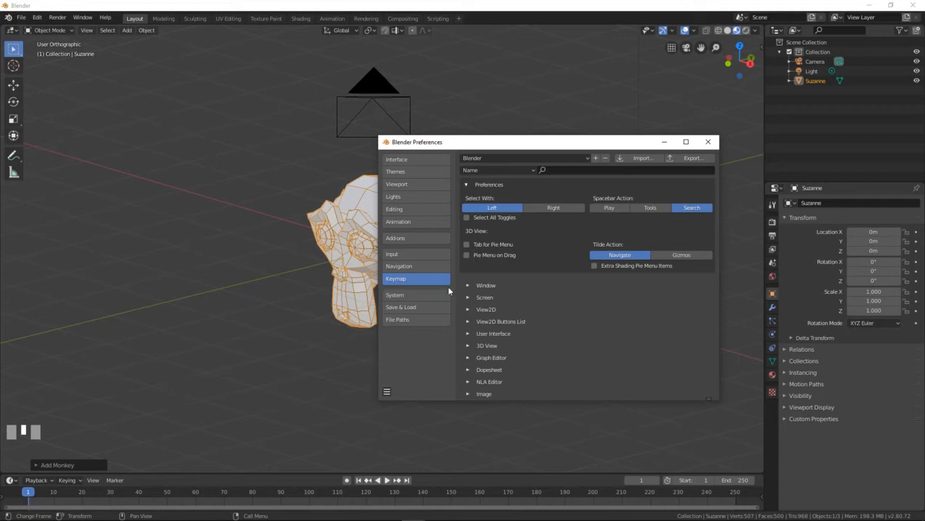
# Step: In the System preferences, try None and OpenCL for the Cycles Render Devices, return to CUDA, and look over the remaining settings
pyautogui.click(420, 295)
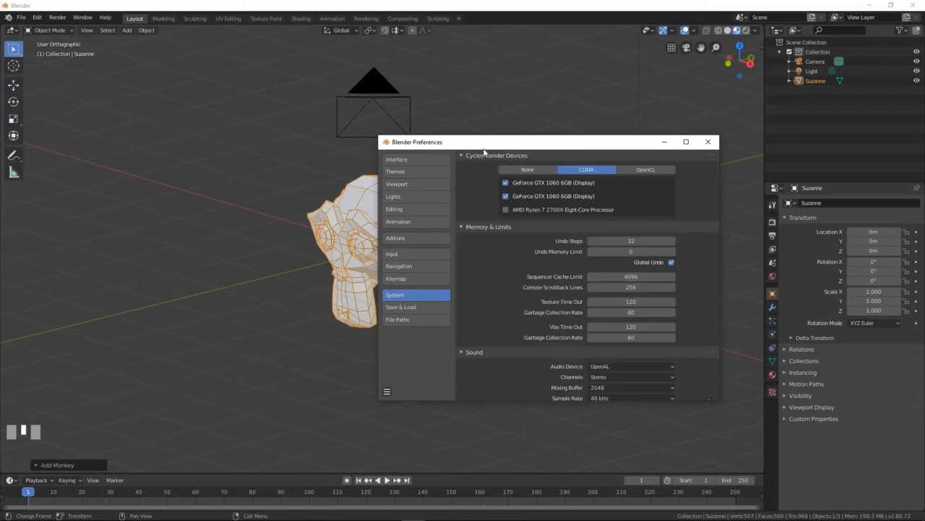
pyautogui.click(535, 169)
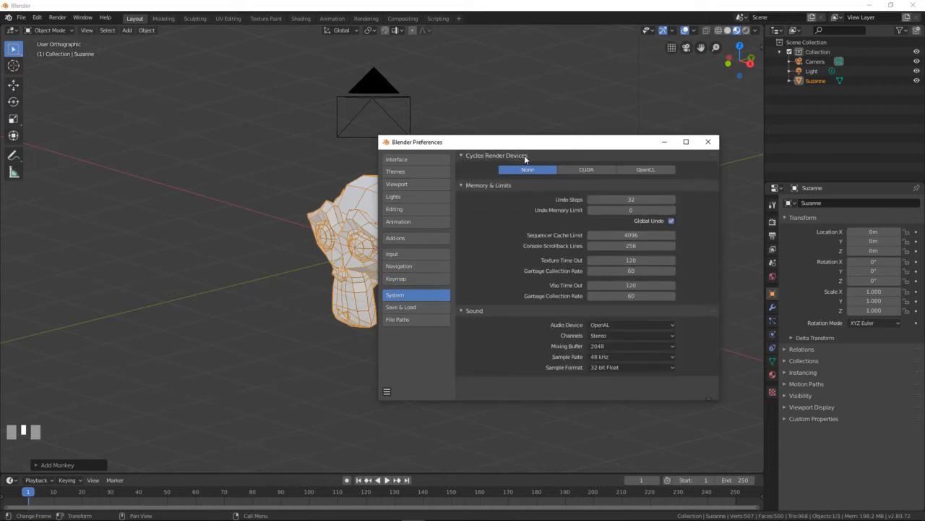
pyautogui.click(646, 170)
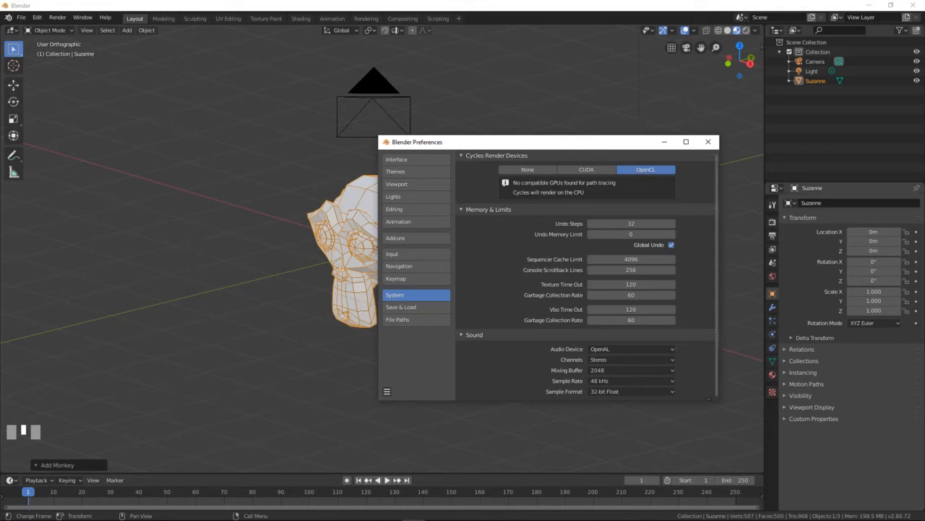
pyautogui.click(585, 169)
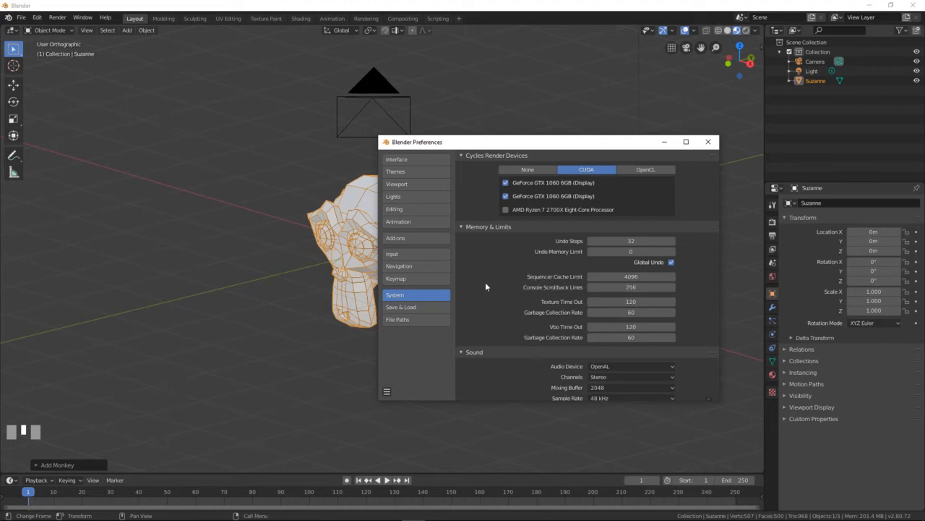
pyautogui.scroll(-1, 483, 281)
pyautogui.scroll(1, 496, 276)
# Step: Review the Save & Load preferences and the main window's file recovery options, with Preferences closed meanwhile and brought back
pyautogui.click(419, 307)
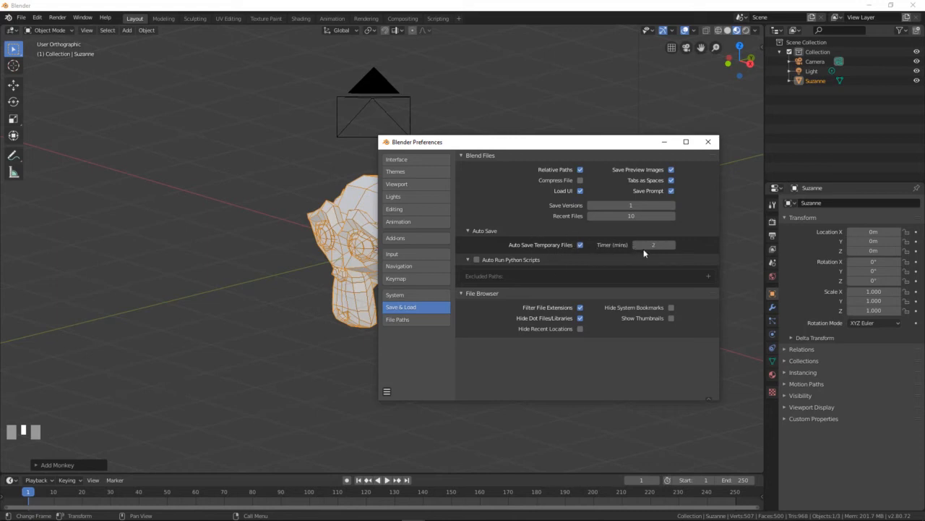
pyautogui.click(707, 141)
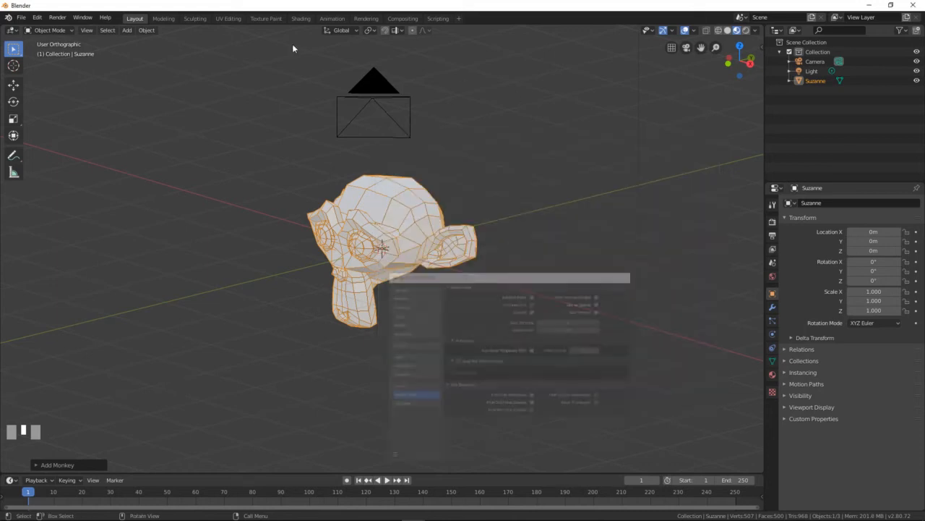
pyautogui.click(21, 18)
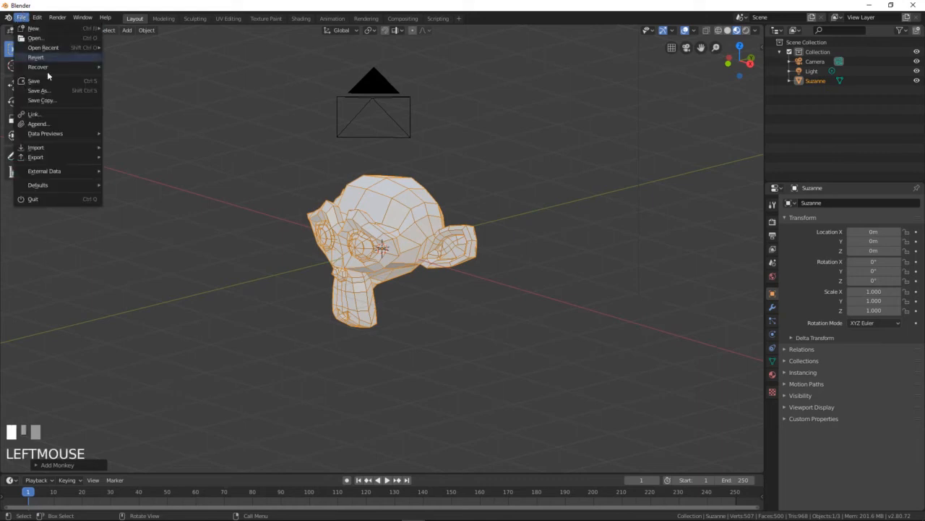
pyautogui.moveTo(53, 66)
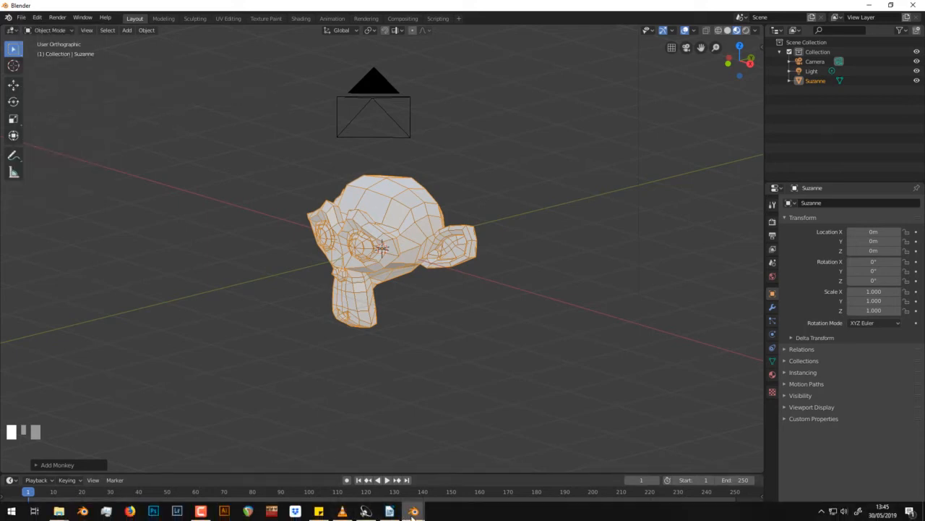
pyautogui.moveTo(413, 510)
pyautogui.click(462, 438)
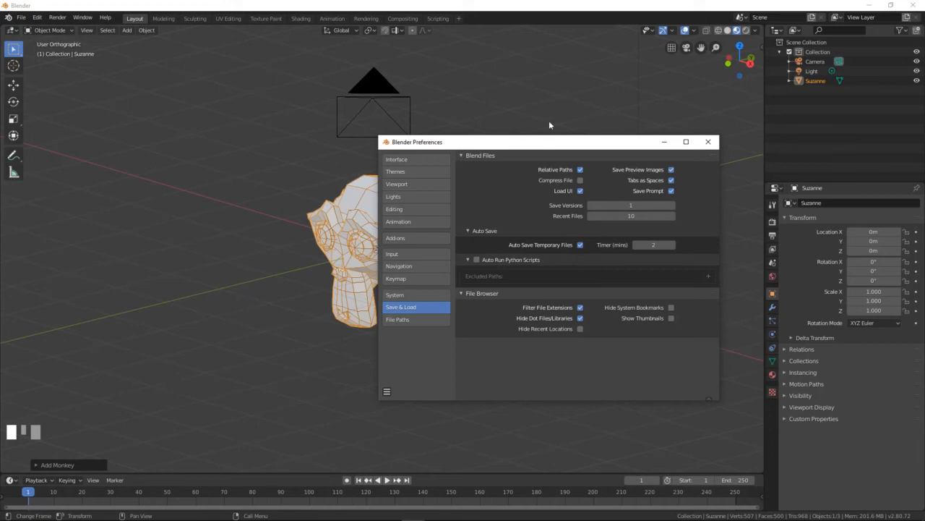
pyautogui.moveTo(479, 140); pyautogui.dragTo(584, 116)
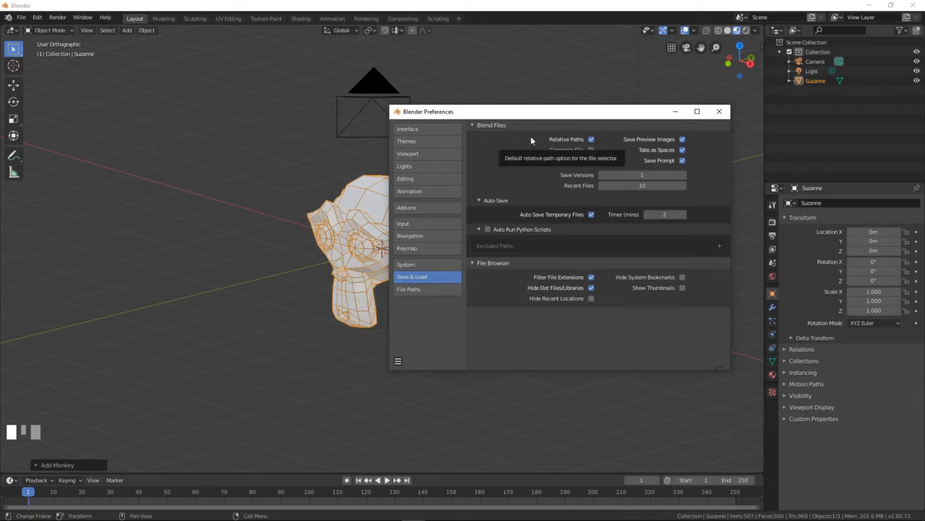
# Step: In the File Paths preferences, set the Fonts folder to C:\Windows\Fonts\
pyautogui.click(426, 291)
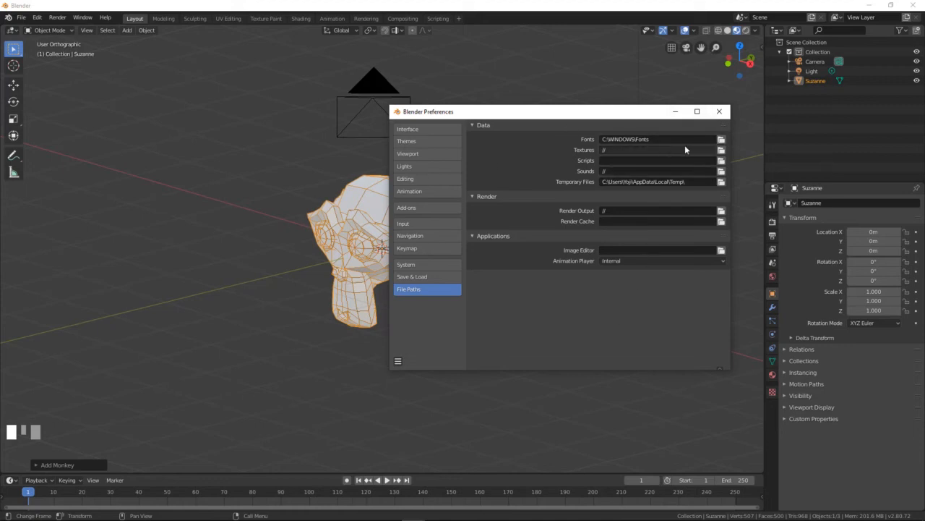
pyautogui.click(721, 140)
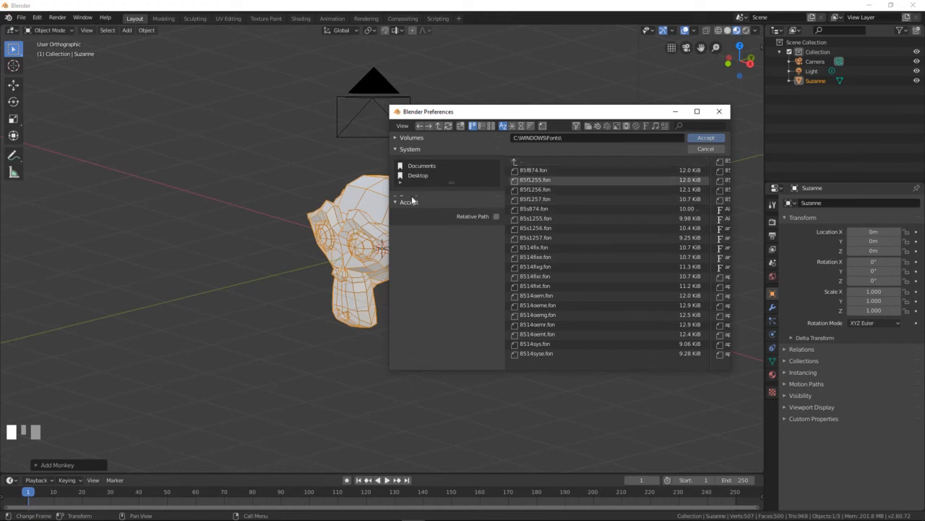
pyautogui.click(397, 137)
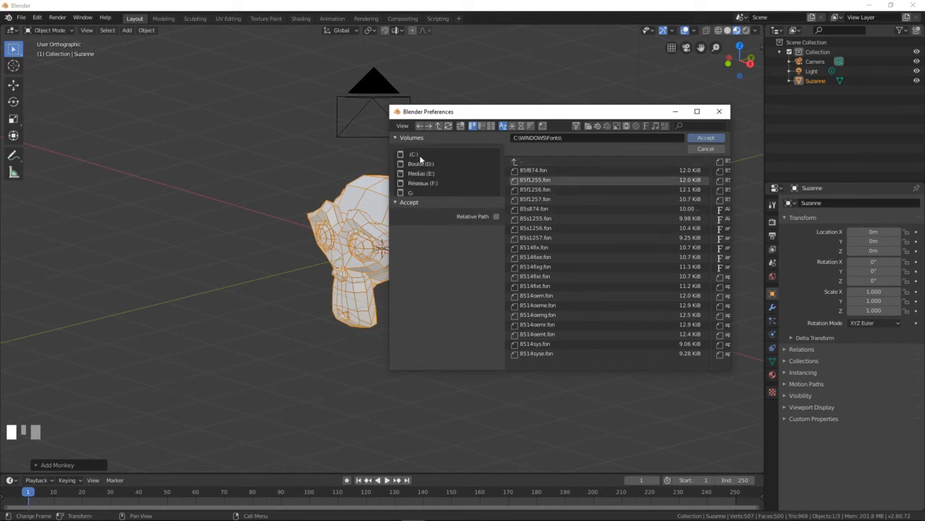
pyautogui.click(416, 153)
pyautogui.click(548, 315)
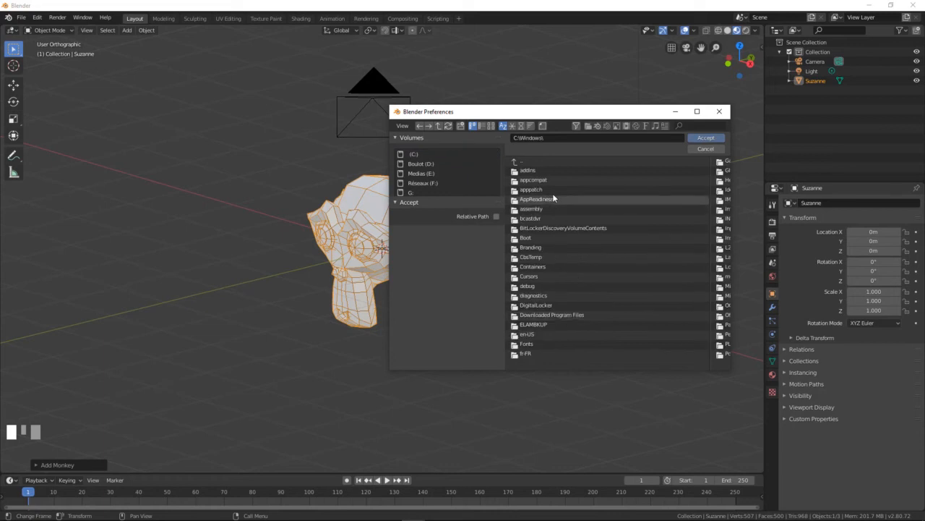
pyautogui.click(540, 343)
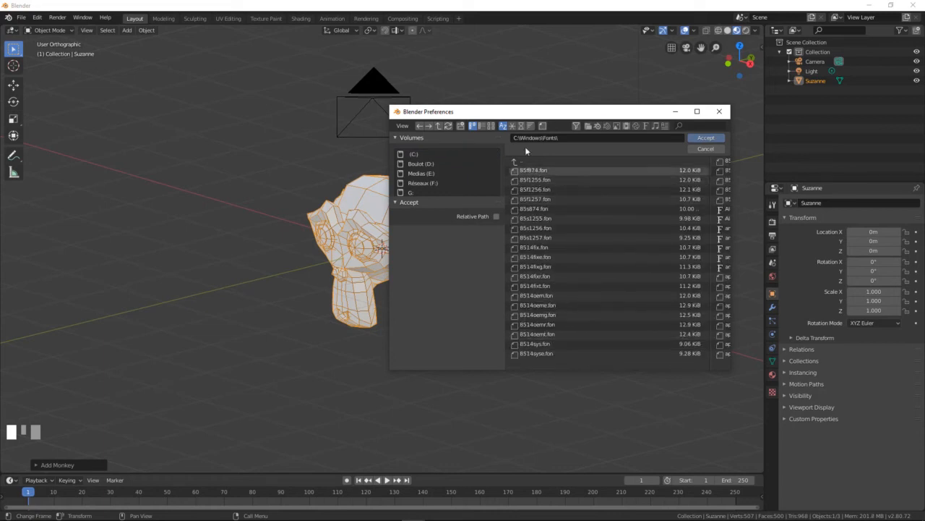
pyautogui.click(707, 138)
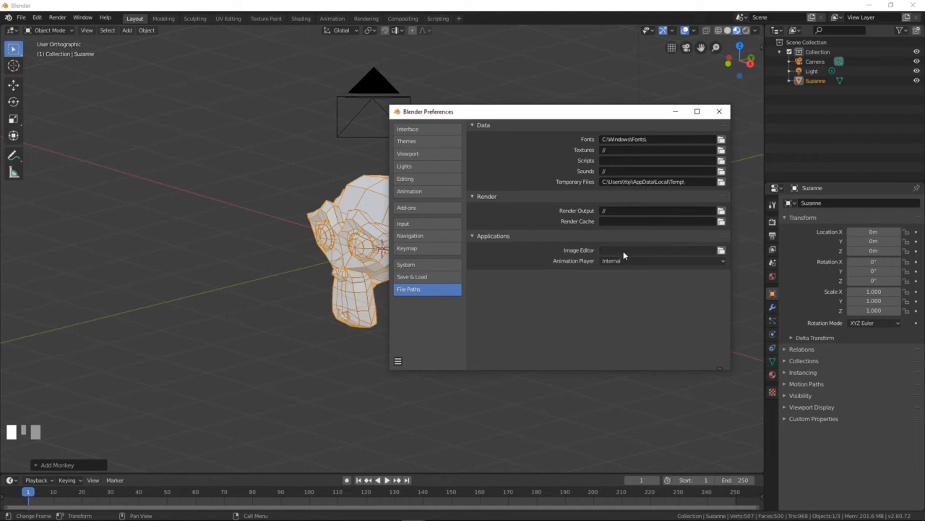
# Step: Set the Image Editor to Photoshop.exe from C:\Program Files\Adobe\Adobe Photoshop CC 2017\ and move the Preferences window aside
pyautogui.click(721, 251)
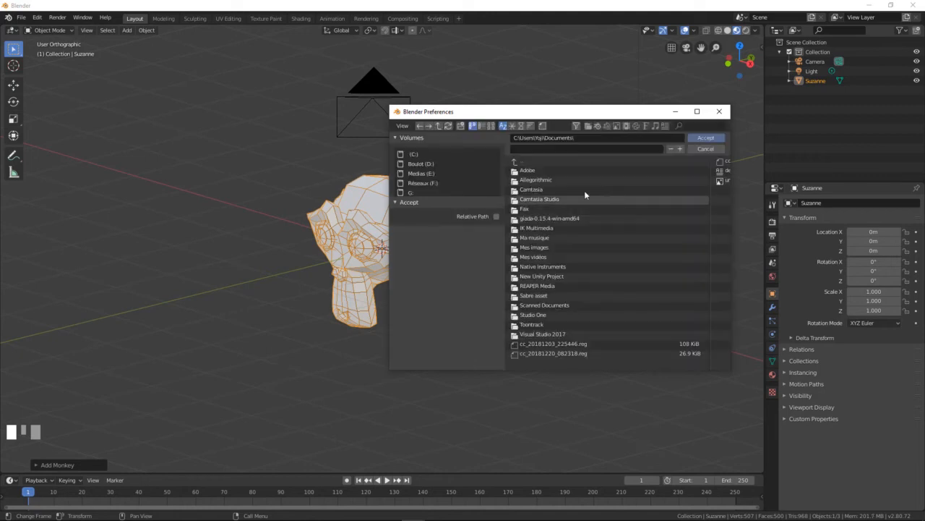
pyautogui.click(412, 154)
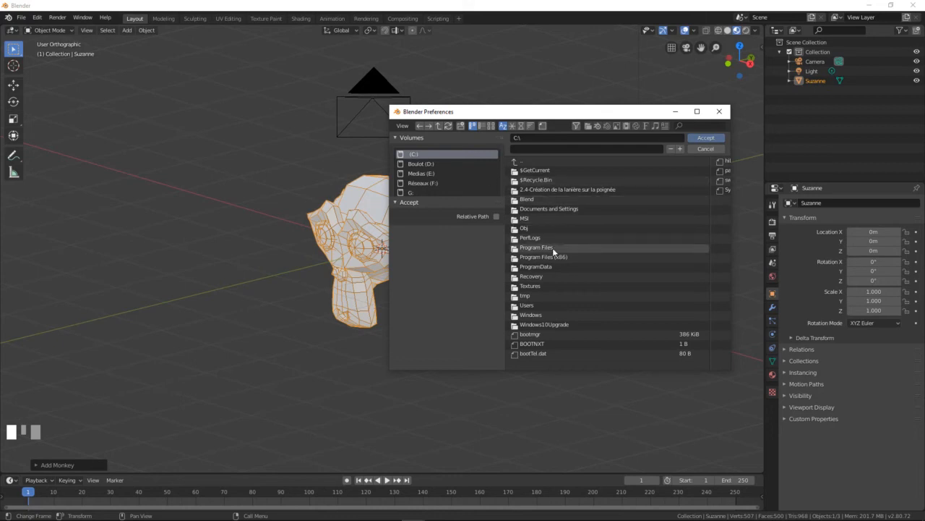
pyautogui.doubleClick(553, 247)
pyautogui.doubleClick(549, 180)
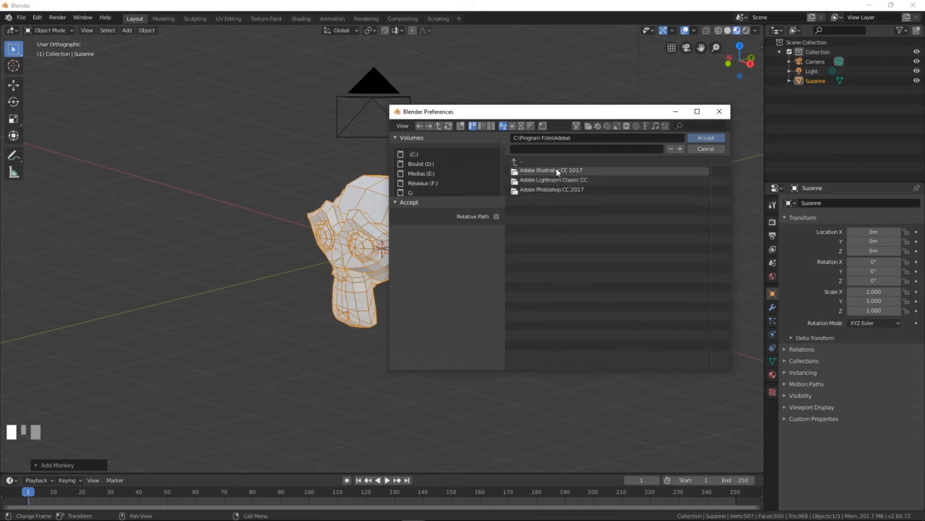
pyautogui.doubleClick(553, 190)
pyautogui.scroll(-10, 600, 239)
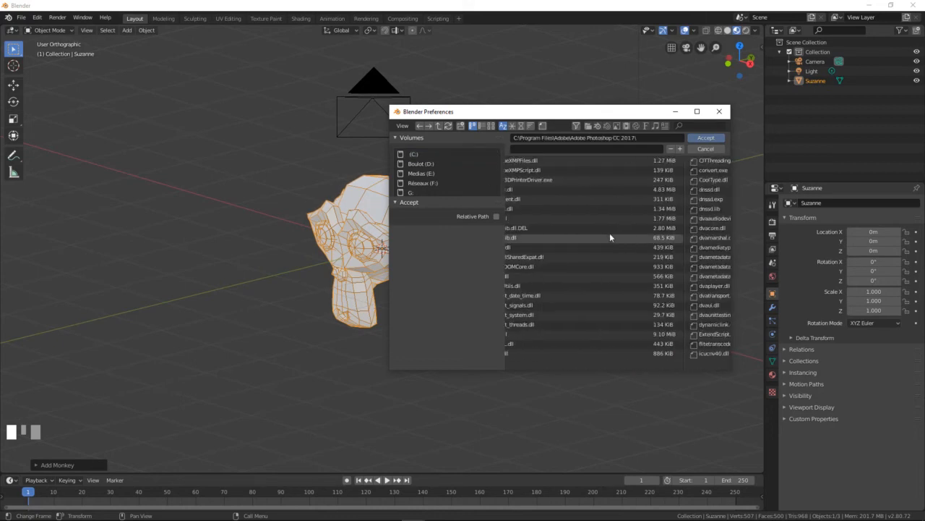
pyautogui.scroll(-1, 606, 239)
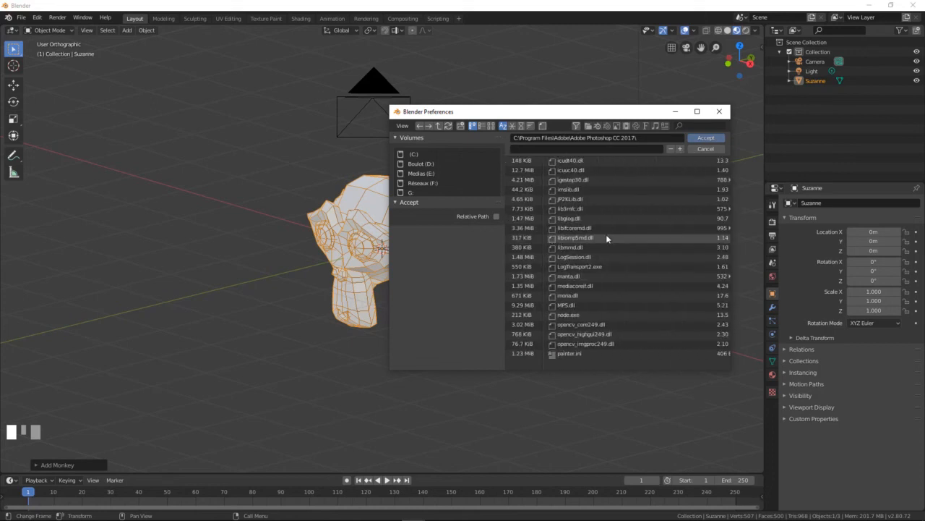
pyautogui.scroll(-1, 607, 236)
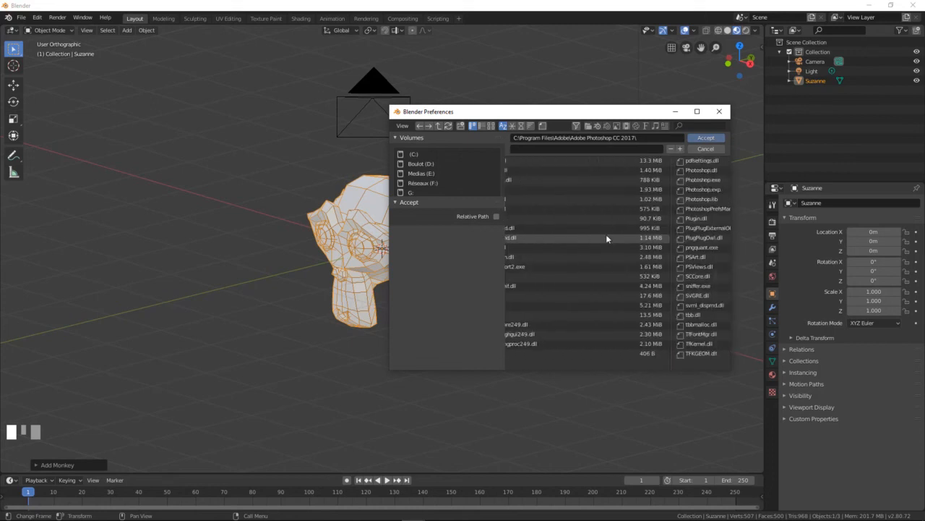
pyautogui.click(698, 180)
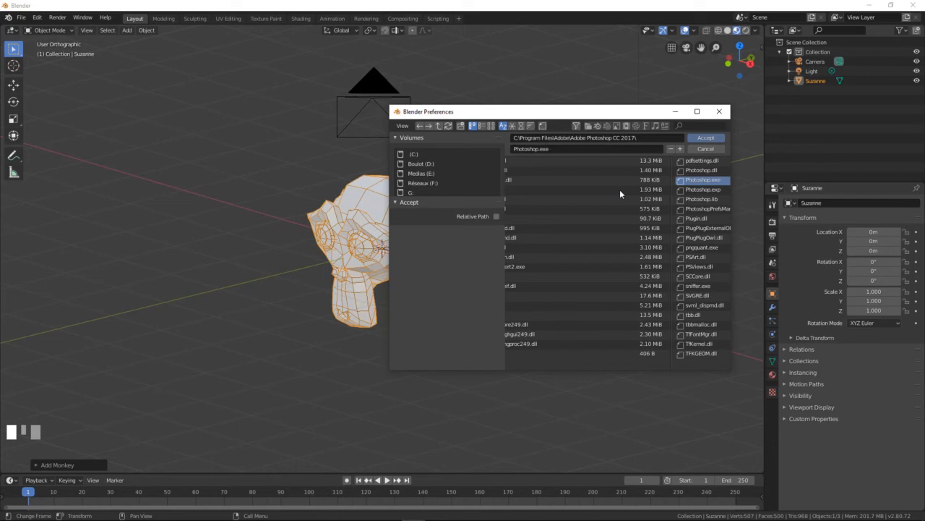
pyautogui.click(706, 138)
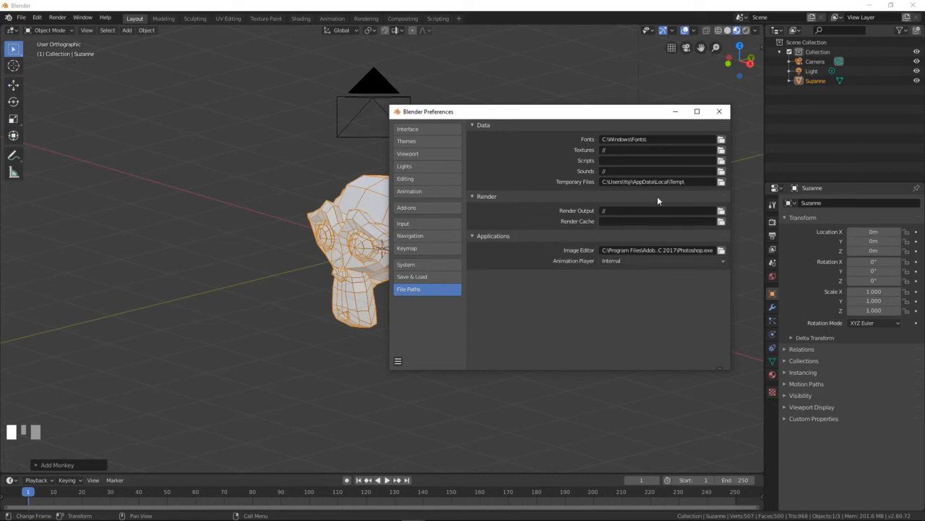
pyautogui.moveTo(622, 114); pyautogui.dragTo(405, 97)
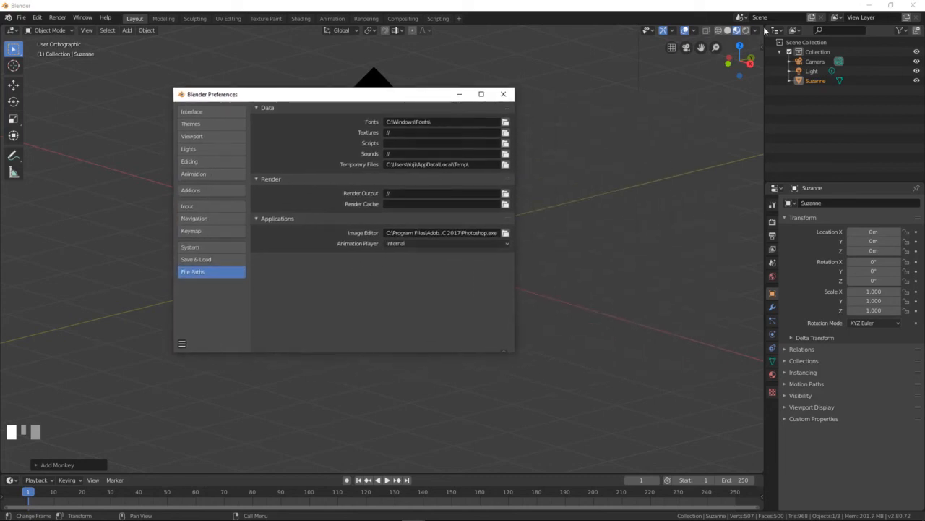
# Step: Split the 3D Viewport roughly in half vertically and turn the new area into an Image Editor
pyautogui.moveTo(760, 29); pyautogui.dragTo(435, 65)
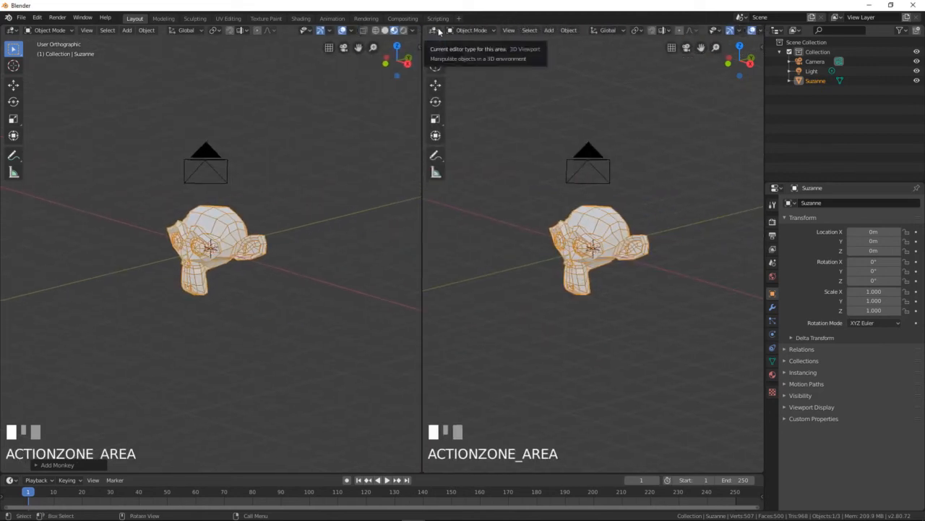
pyautogui.click(433, 30)
pyautogui.click(455, 75)
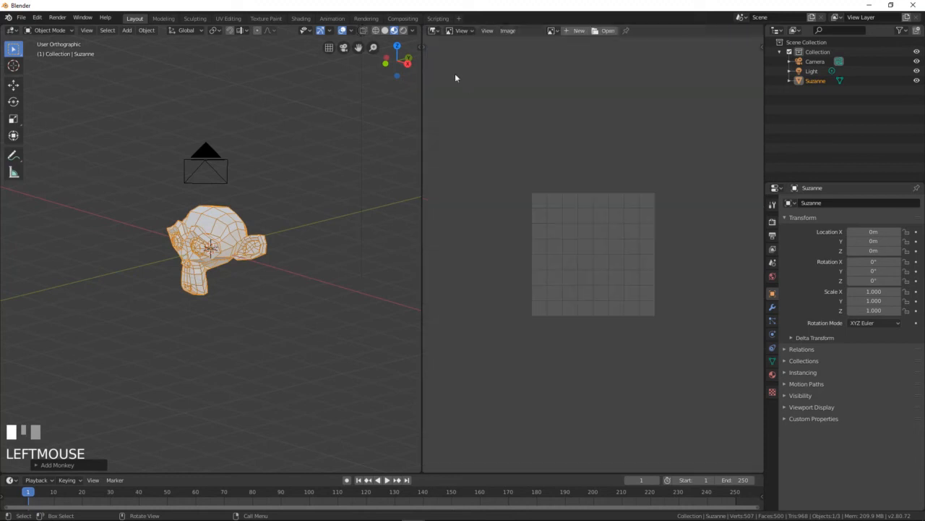
pyautogui.scroll(3, 601, 232)
pyautogui.scroll(-3, 601, 232)
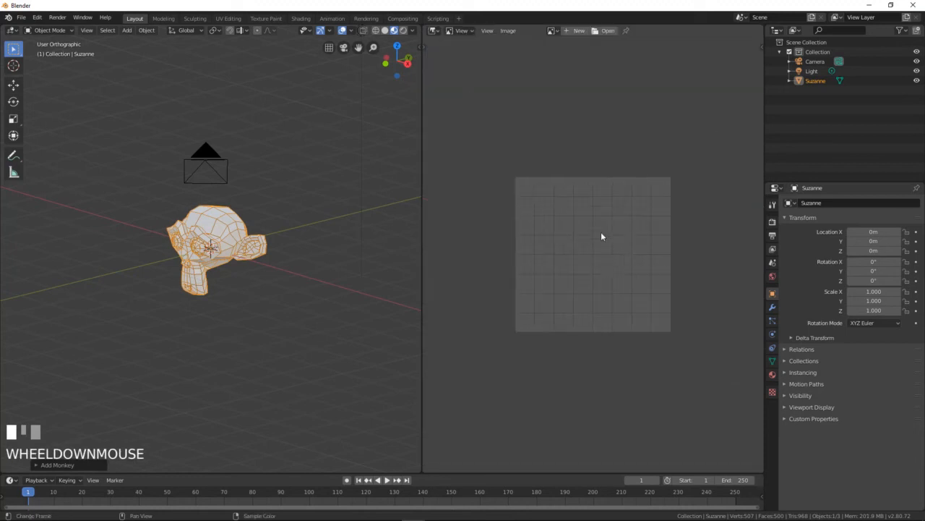
pyautogui.scroll(2, 600, 232)
# Step: Start opening an image in the Image Editor and browse to the folder F:\Dropbox\Portfolio\Slide show\
pyautogui.click(605, 31)
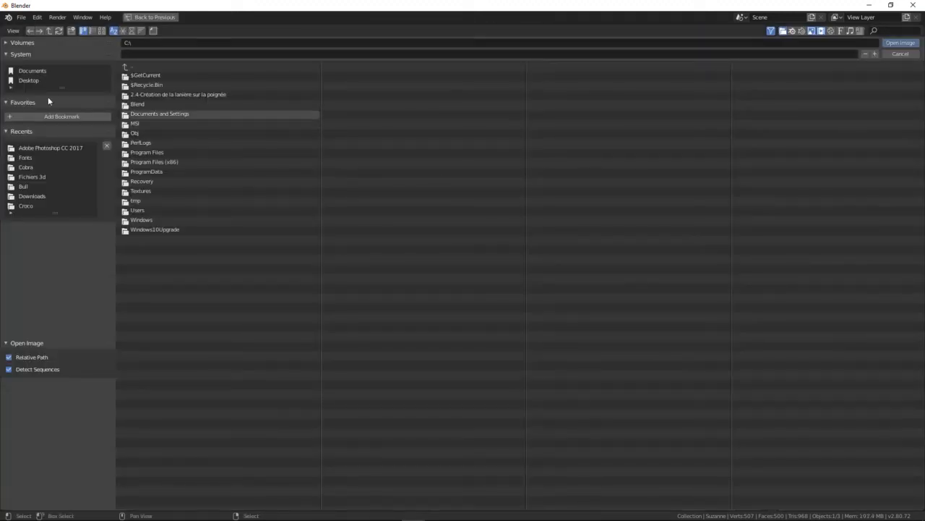
pyautogui.click(27, 43)
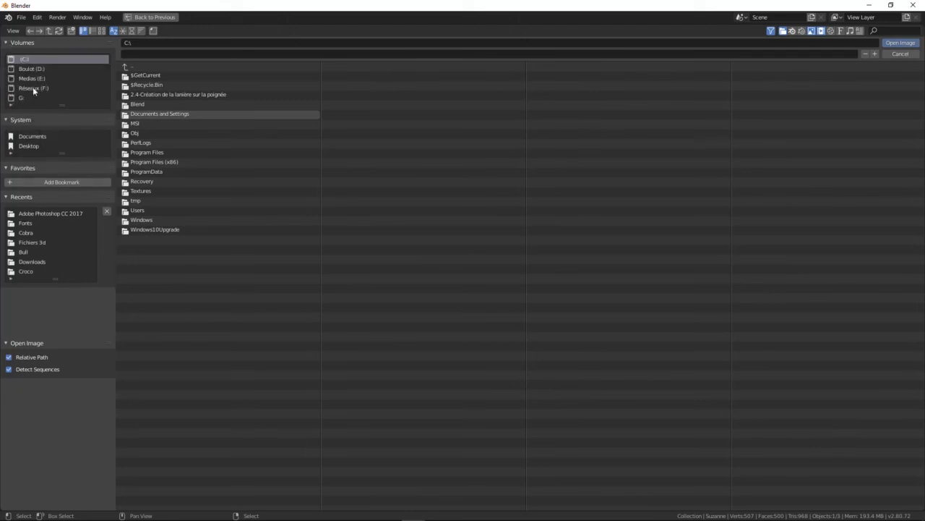
pyautogui.click(34, 81)
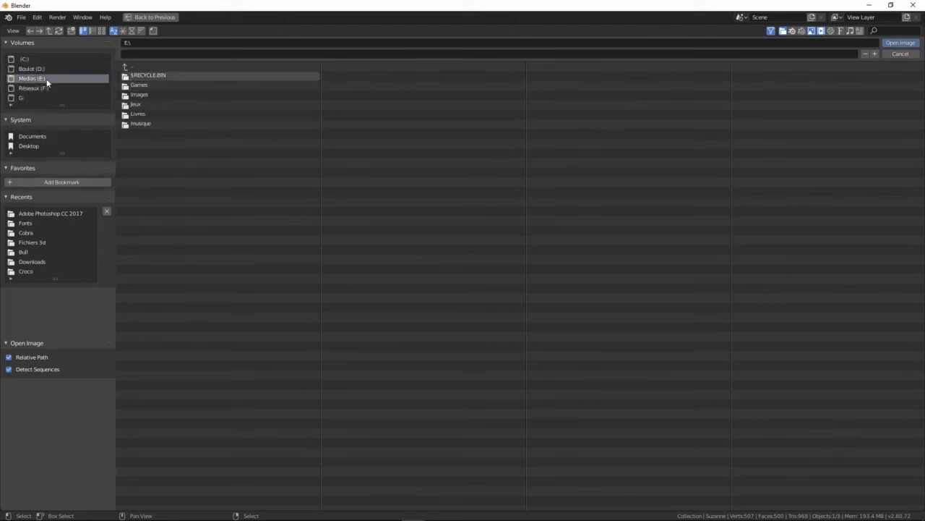
pyautogui.click(35, 87)
pyautogui.click(160, 104)
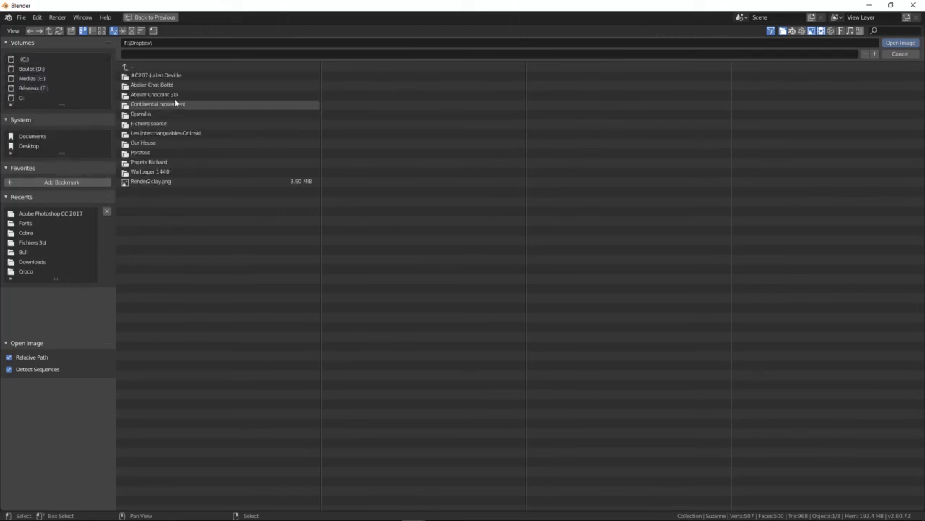
pyautogui.click(148, 152)
pyautogui.click(144, 77)
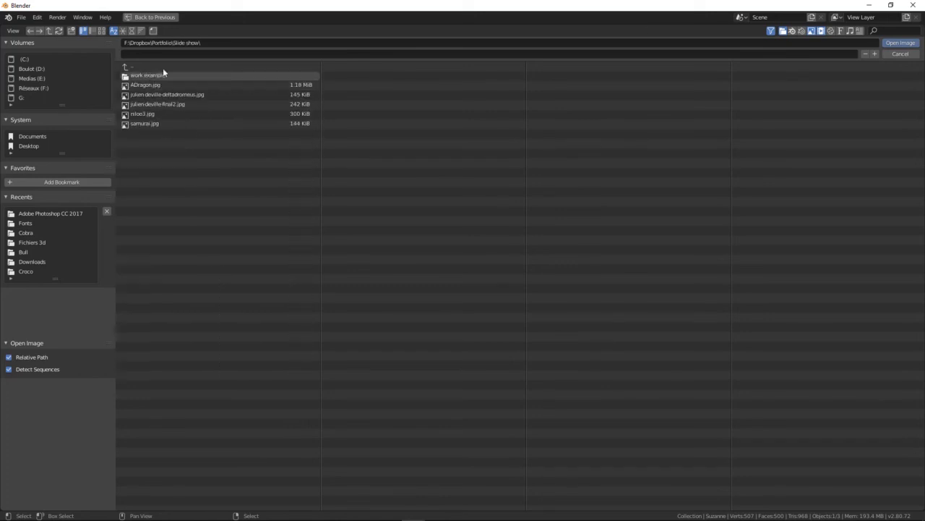
# Step: Display the folder's files as thumbnails and open the JPG render of the standing woman with the glowing sword
pyautogui.click(101, 30)
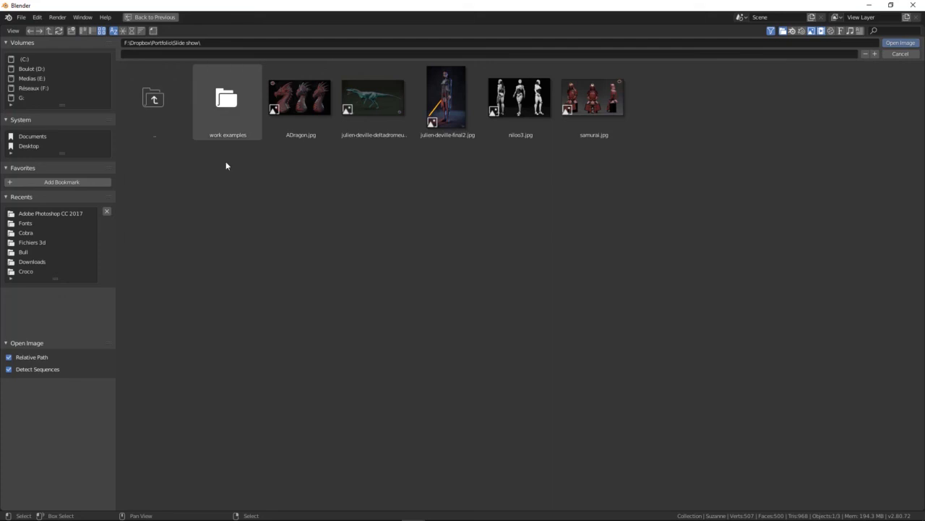
pyautogui.click(434, 85)
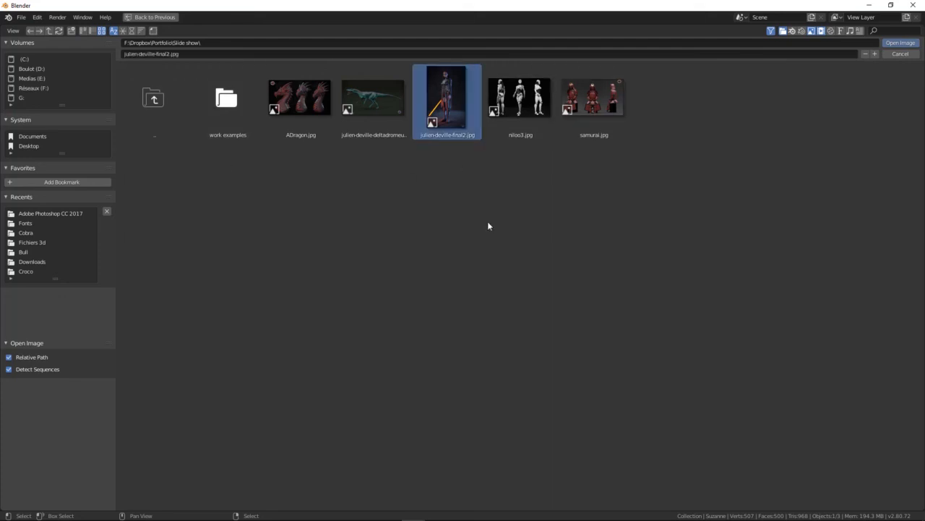
pyautogui.doubleClick(430, 120)
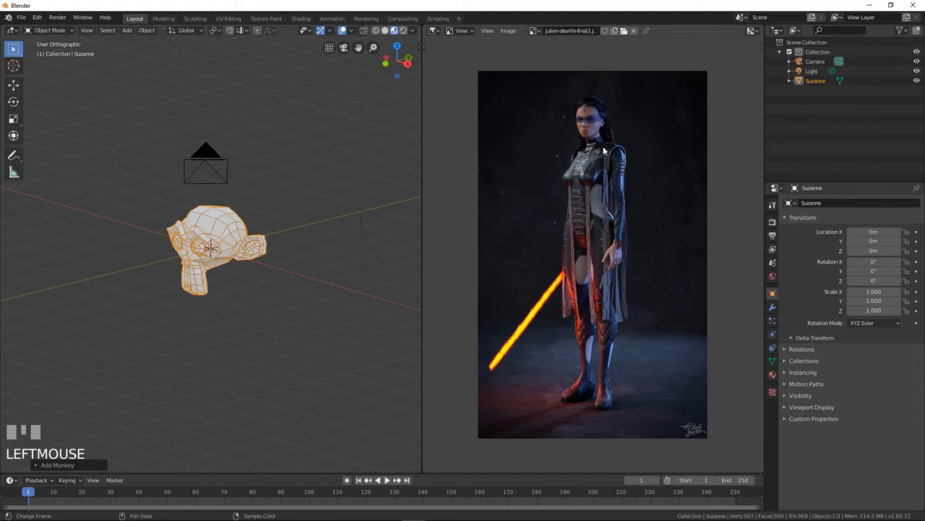
# Step: Send the loaded image to Photoshop with Edit Externally
pyautogui.click(509, 30)
pyautogui.click(529, 94)
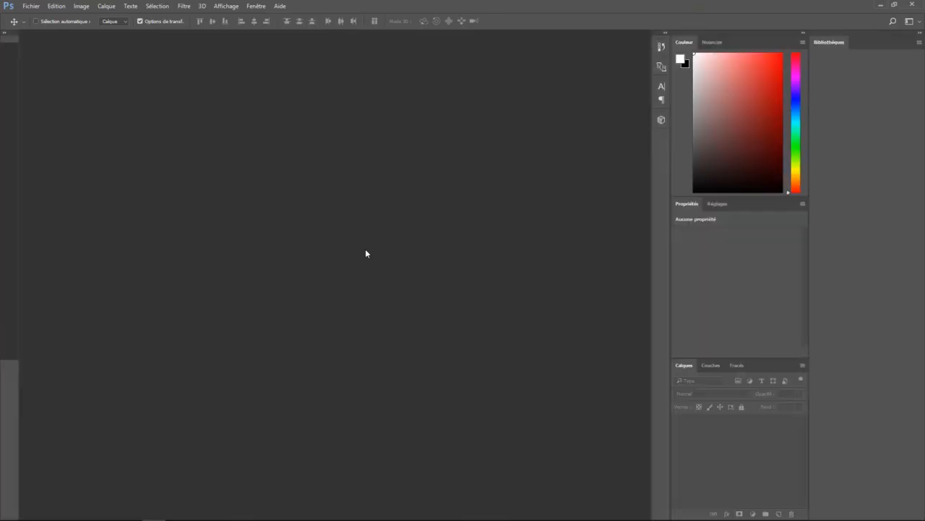
pyautogui.keyDown('alt'); pyautogui.scroll(1, 369, 268); pyautogui.keyUp('alt')
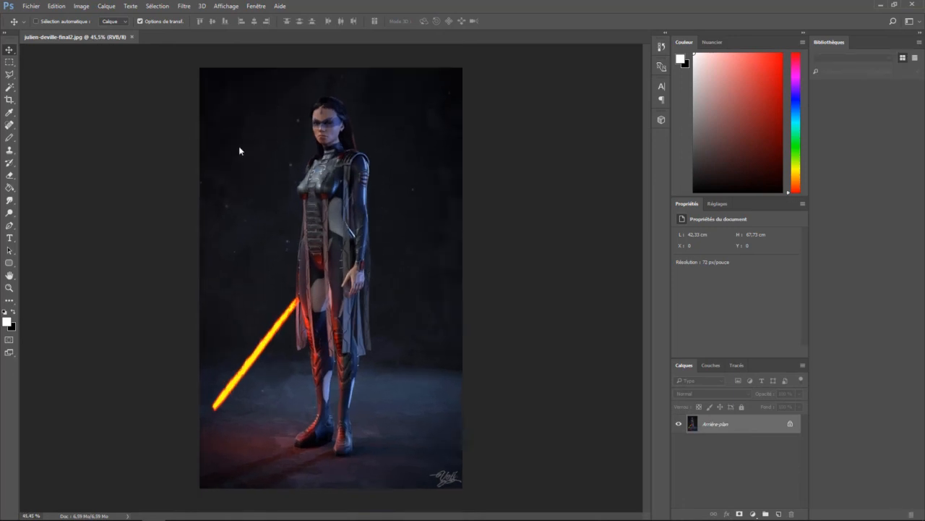
pyautogui.click(60, 6)
pyautogui.moveTo(84, 8)
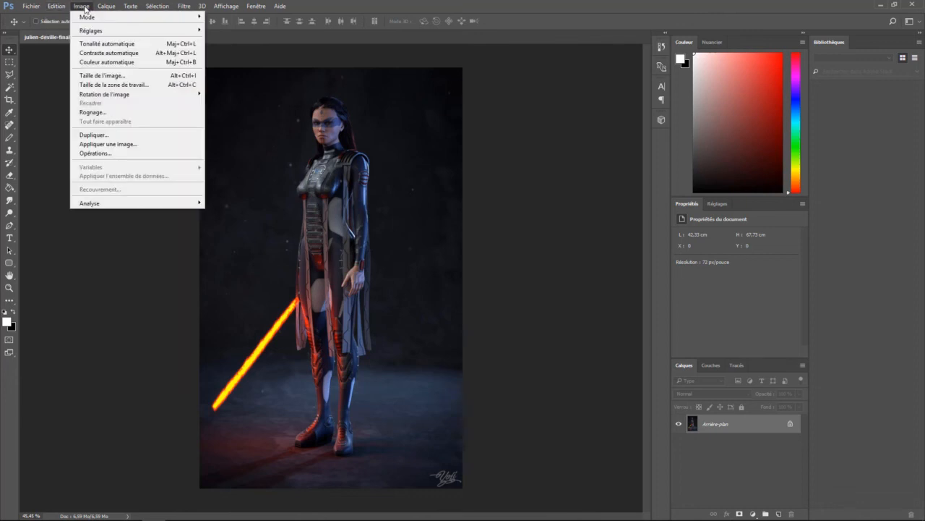
pyautogui.click(422, 150)
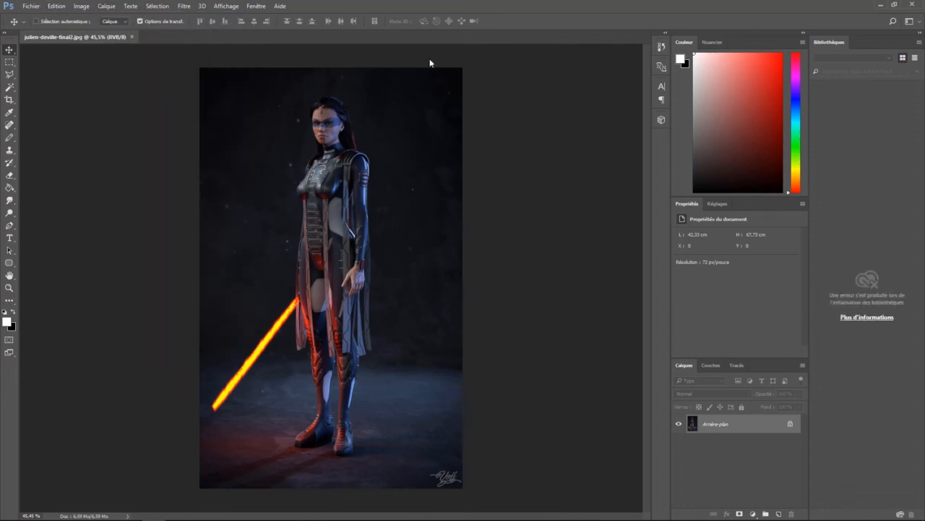
pyautogui.press('ctrl')
# Step: Apply a Curves adjustment to the image in an S shape, raising the highlights and setting a shadow point at input 82, output 80
pyautogui.click(81, 6)
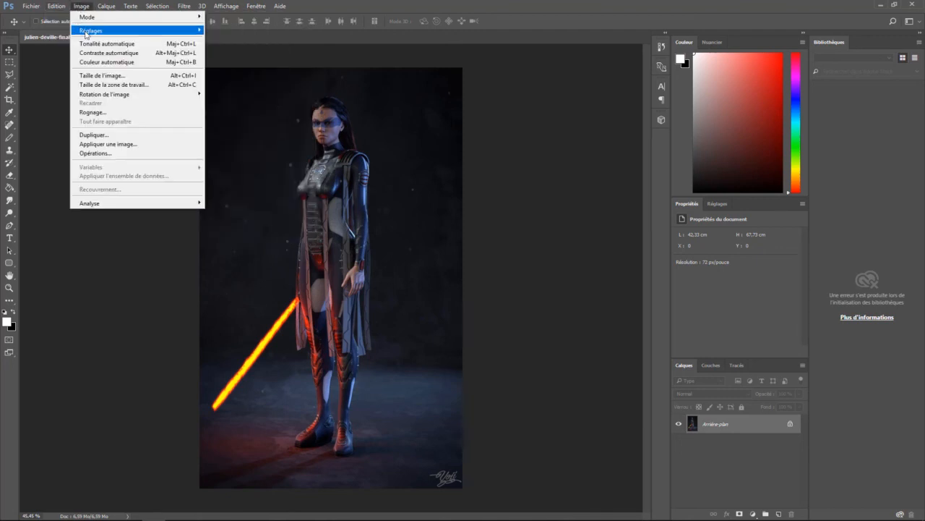
pyautogui.moveTo(86, 32)
pyautogui.click(248, 49)
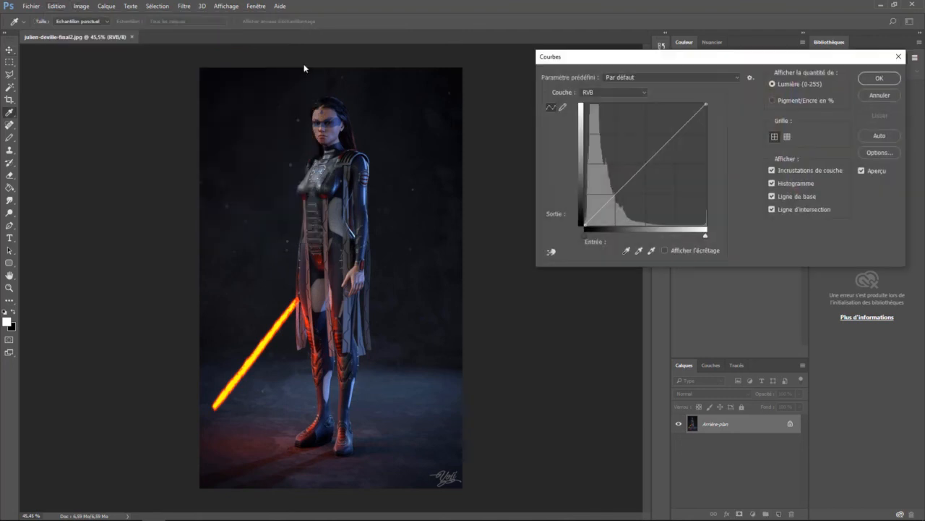
pyautogui.hotkey('ctrl', '+')
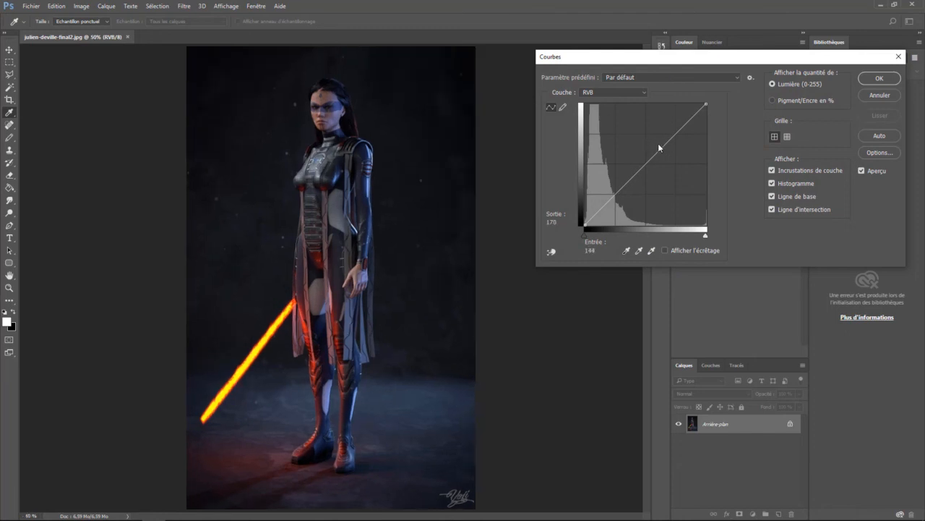
pyautogui.moveTo(660, 149); pyautogui.dragTo(651, 142)
pyautogui.moveTo(623, 175)
pyautogui.mouseDown()
pyautogui.moveTo(632, 195)
pyautogui.moveTo(624, 187)
pyautogui.mouseUp()
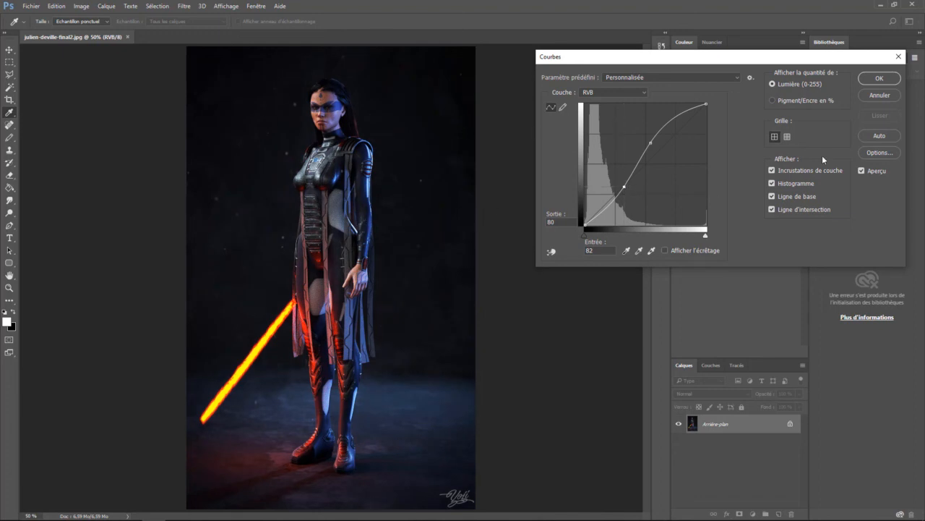
pyautogui.click(881, 78)
# Step: Save the adjusted image over the JPEG at Maximum quality 12, in optimised progressive format with 3 passes
pyautogui.press('v')
pyautogui.hotkey('ctrl', '0')
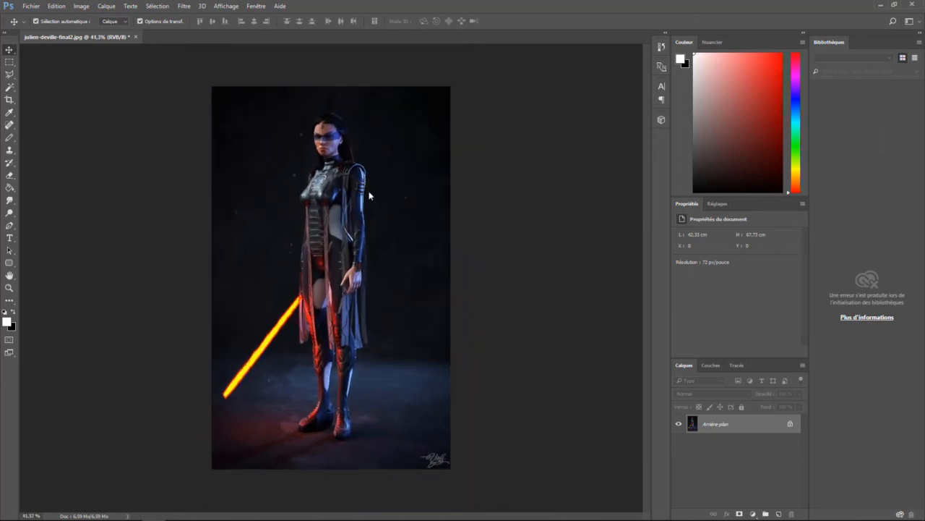
pyautogui.hotkey('ctrl', 's')
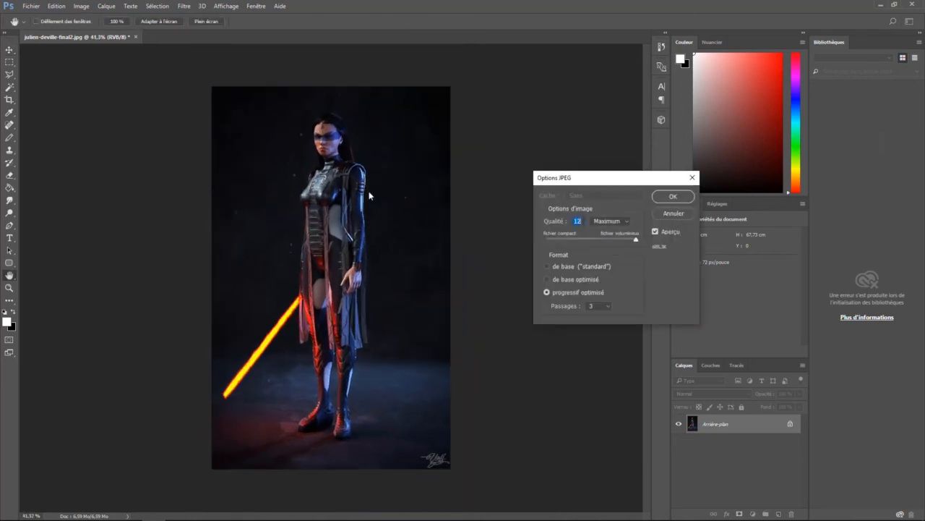
pyautogui.click(679, 201)
# Step: Switch back to Blender's main window and reload the edited image in the Image Editor
pyautogui.moveTo(387, 515)
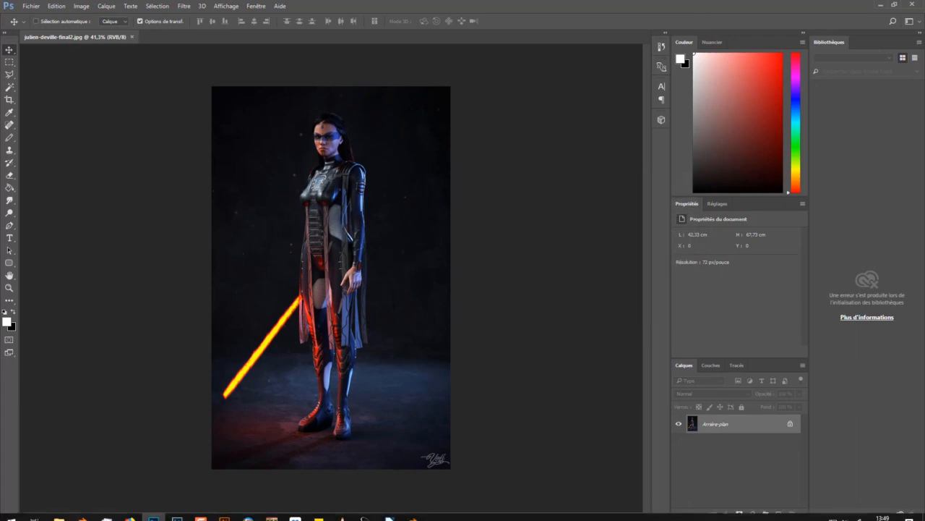
pyautogui.click(379, 435)
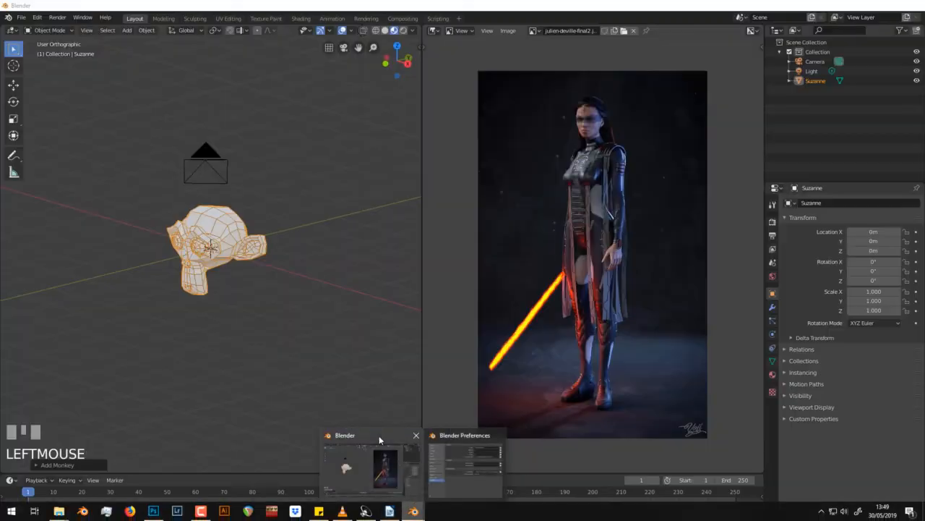
pyautogui.click(507, 30)
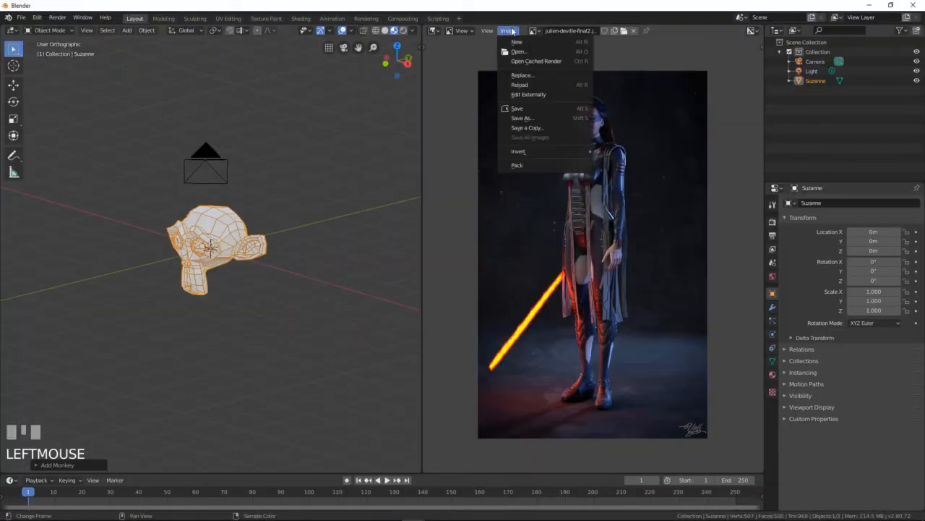
pyautogui.click(526, 85)
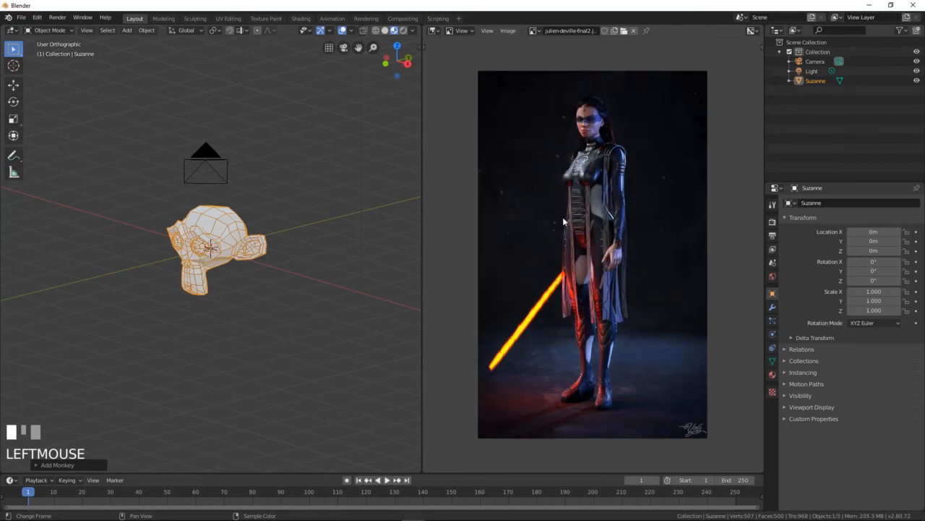
# Step: Switch to Photoshop, apply the automatic tone correction to the image and save it
pyautogui.moveTo(444, 512)
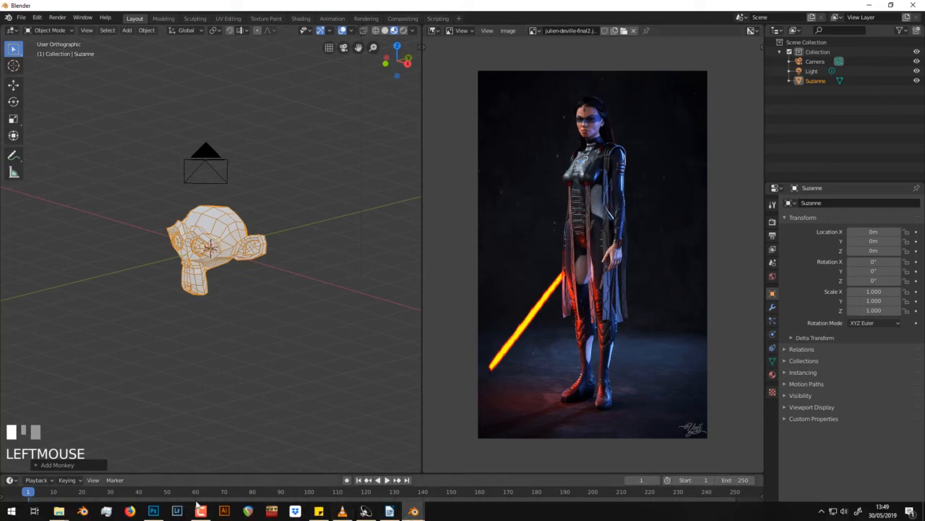
pyautogui.click(153, 511)
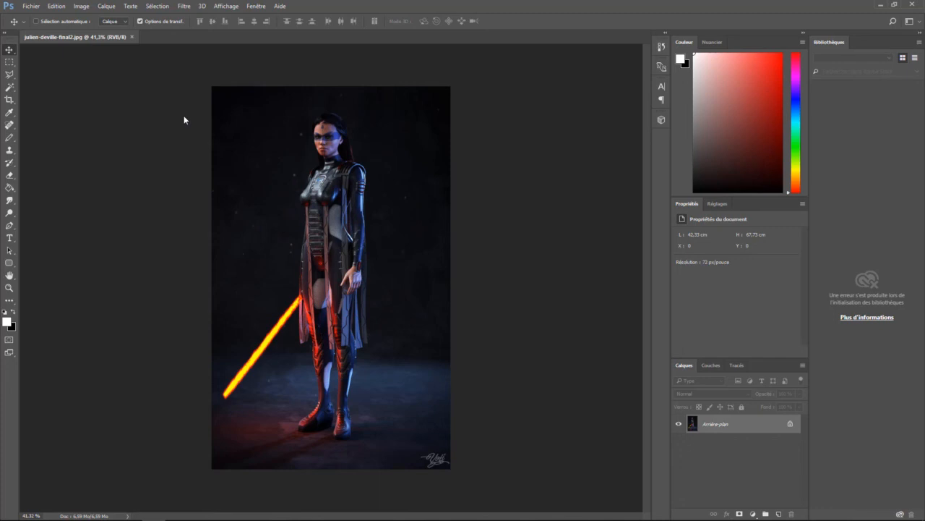
pyautogui.keyDown('alt'); pyautogui.scroll(-3, 338, 148); pyautogui.keyUp('alt')
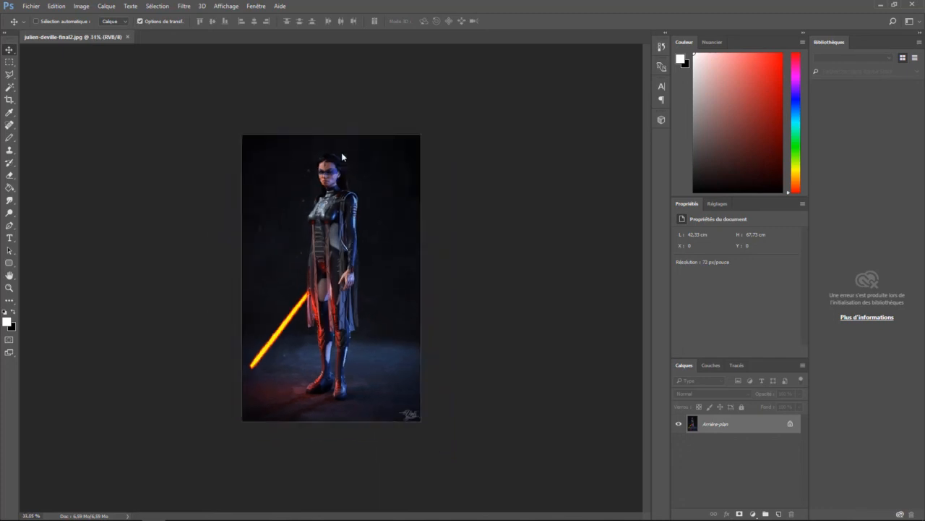
pyautogui.keyDown('alt'); pyautogui.scroll(2, 343, 153); pyautogui.keyUp('alt')
pyautogui.press('ctrl')
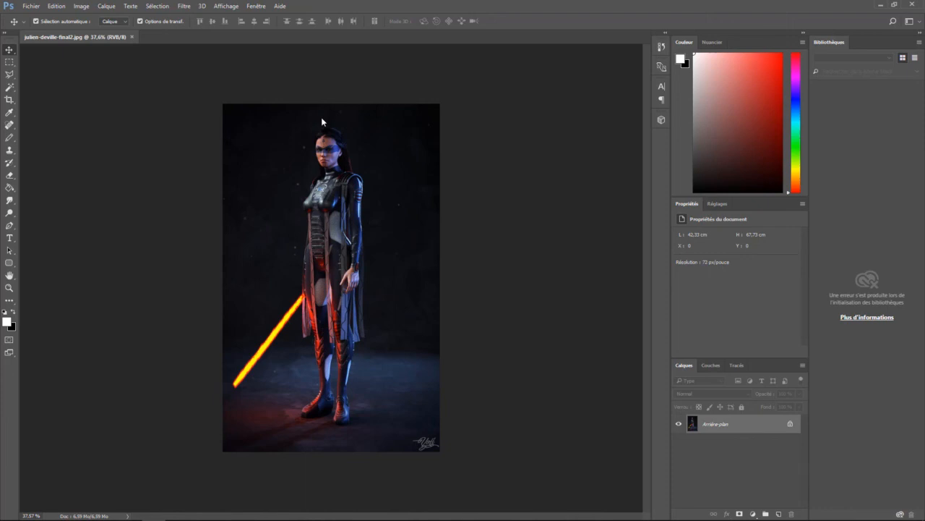
pyautogui.hotkey('ctrl', 'shift', 'l')
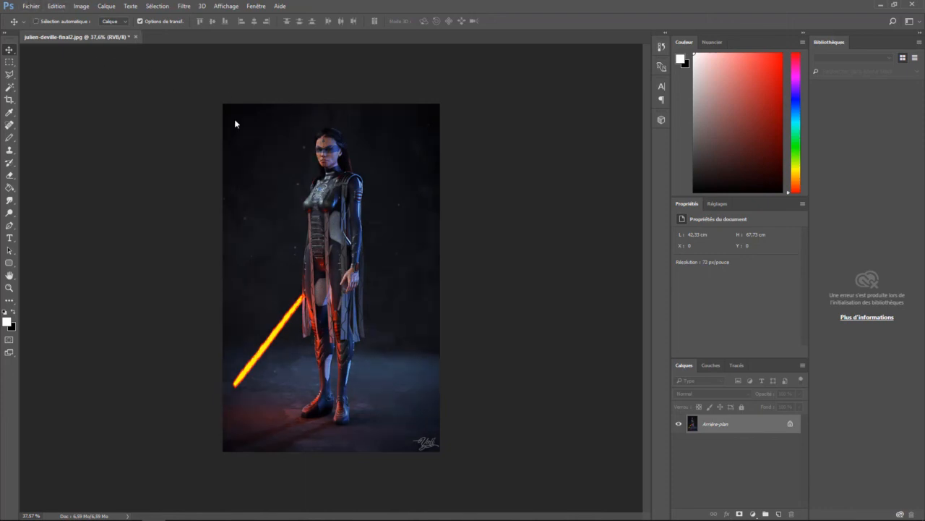
pyautogui.hotkey('ctrl', 'z')
# Step: Return to Blender's main window and reload the image to pick up the tone correction
pyautogui.moveTo(413, 511)
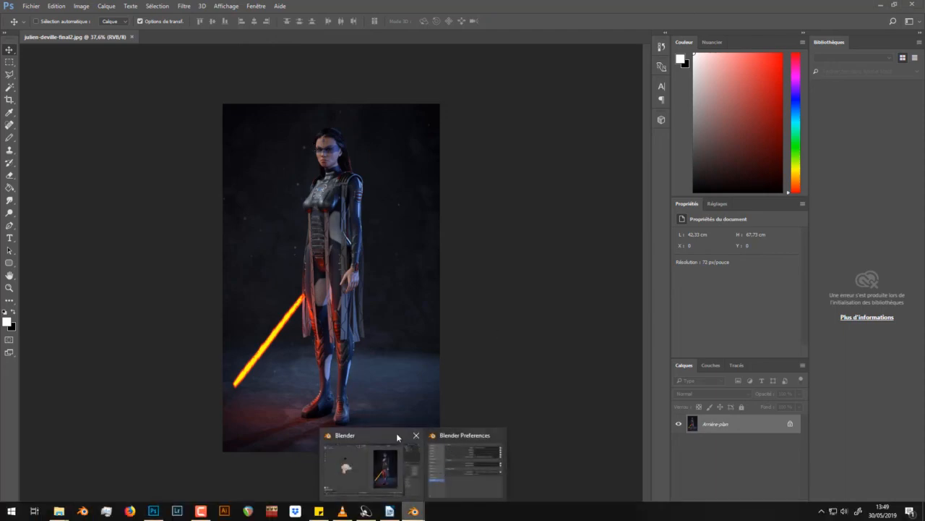
pyautogui.click(397, 436)
pyautogui.click(509, 30)
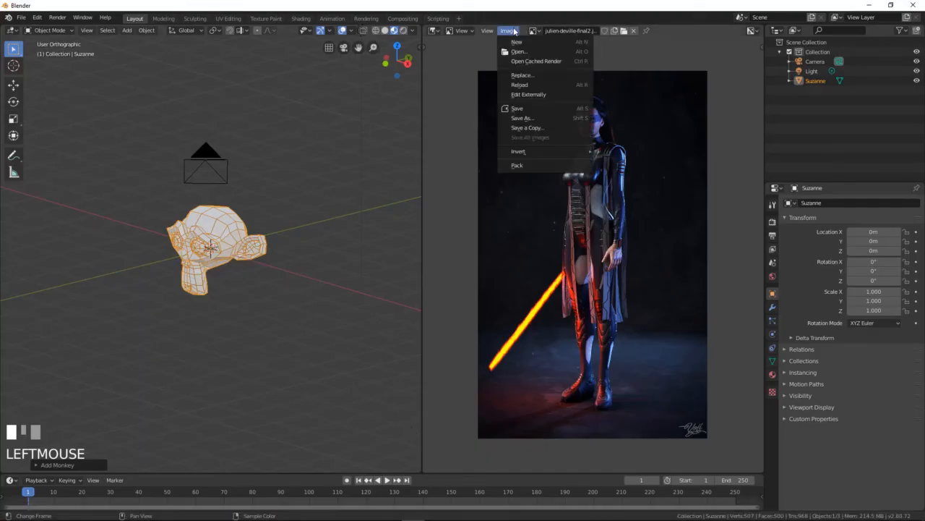
pyautogui.click(531, 85)
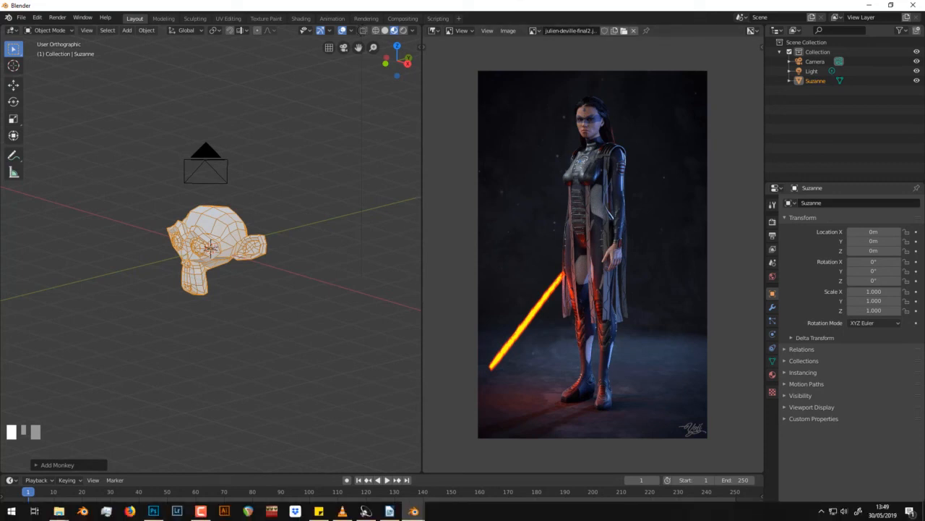
# Step: Bring the Preferences window back in front of the scene and collapse the Data, Render and Applications sections of File Paths
pyautogui.click(413, 514)
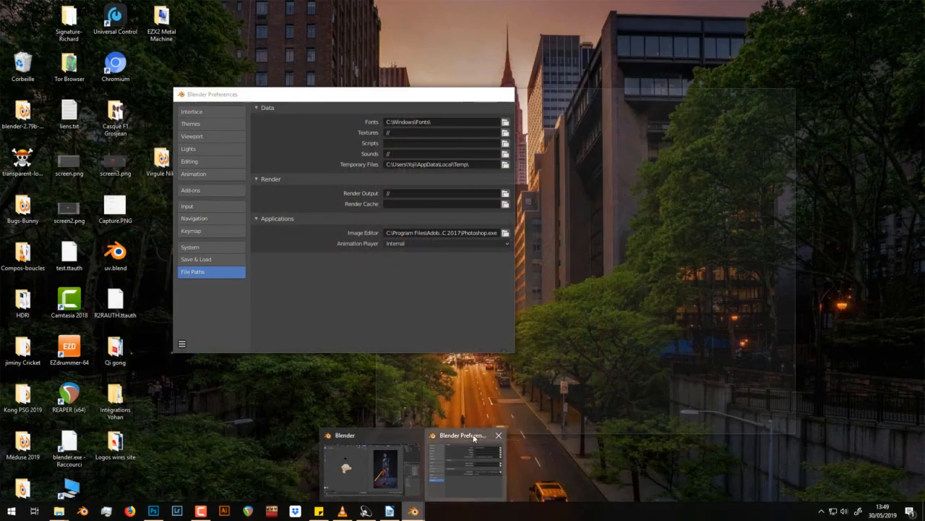
pyautogui.click(470, 435)
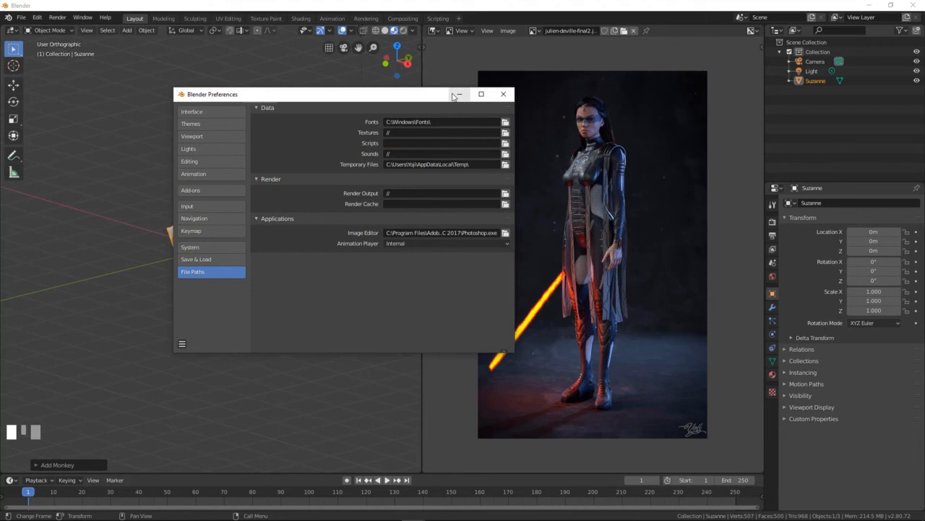
pyautogui.click(397, 106)
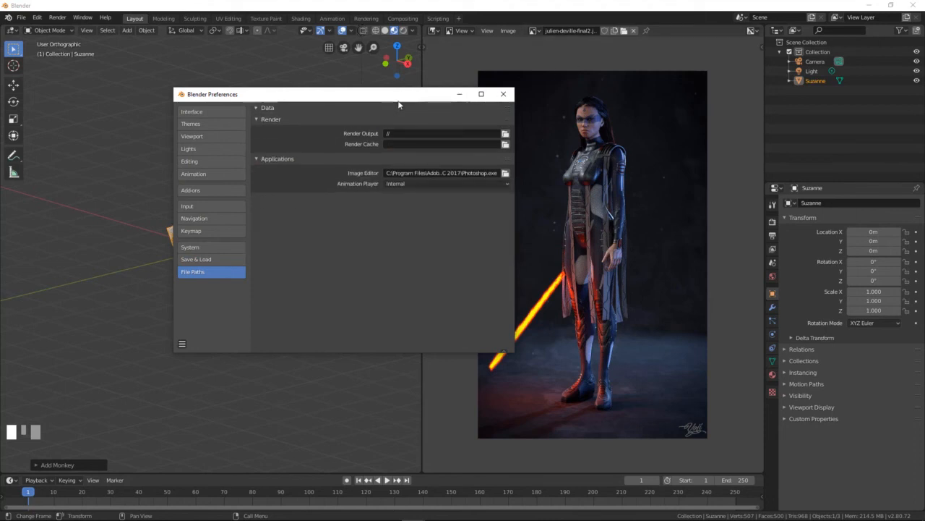
pyautogui.moveTo(398, 94); pyautogui.dragTo(484, 81)
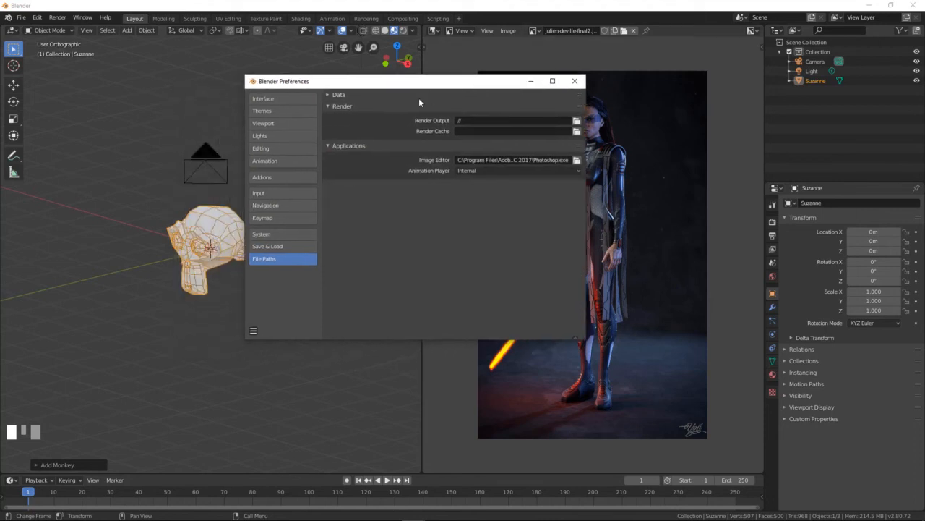
pyautogui.click(334, 95)
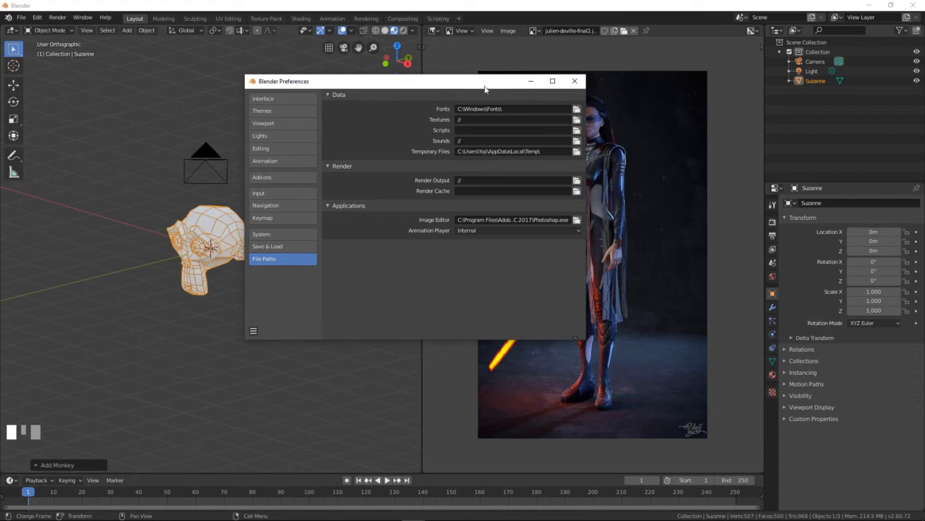
pyautogui.click(327, 94)
pyautogui.click(331, 105)
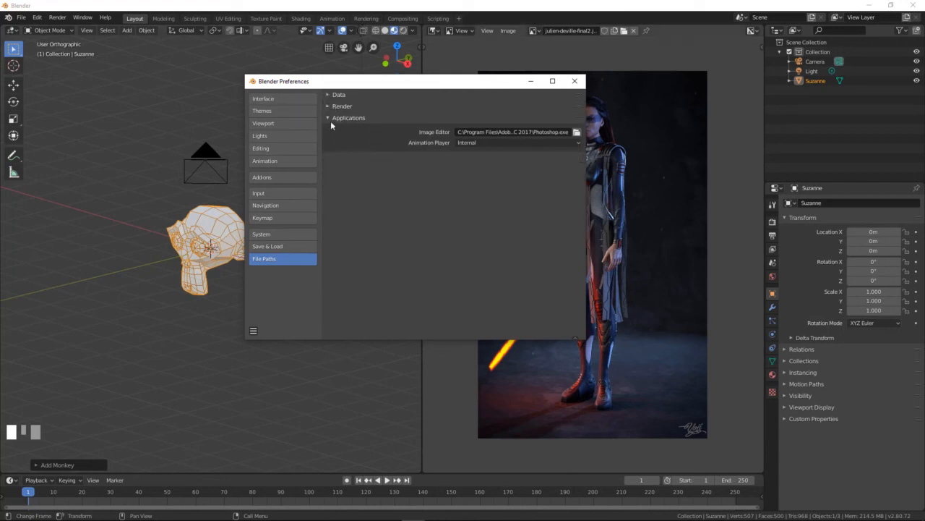
pyautogui.click(331, 118)
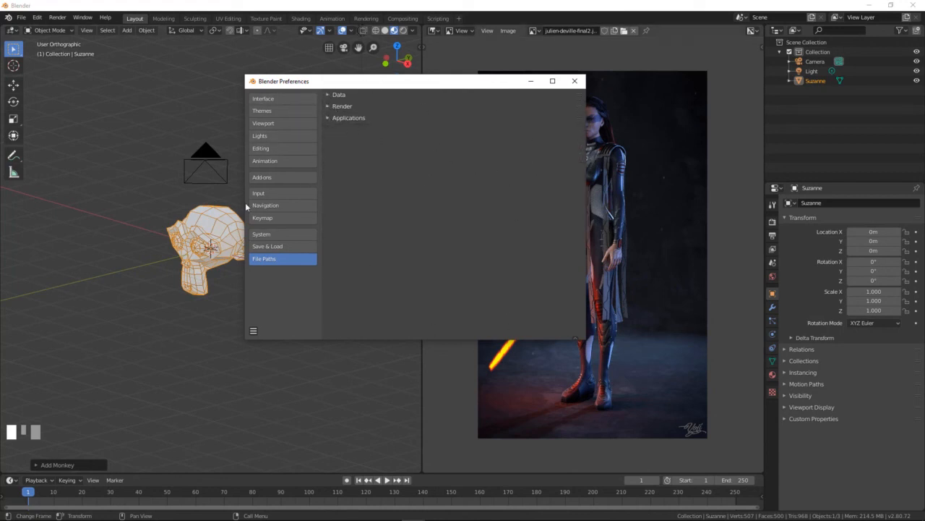